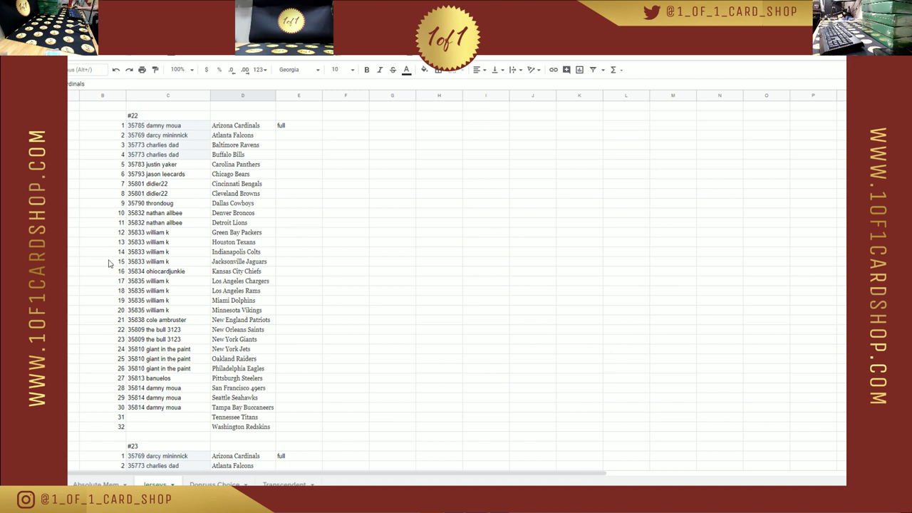
Step: Enter the participant's name in the two empty slots 31 and 32 of list #22
{"action": "left_click", "coordinate": [168, 418]}
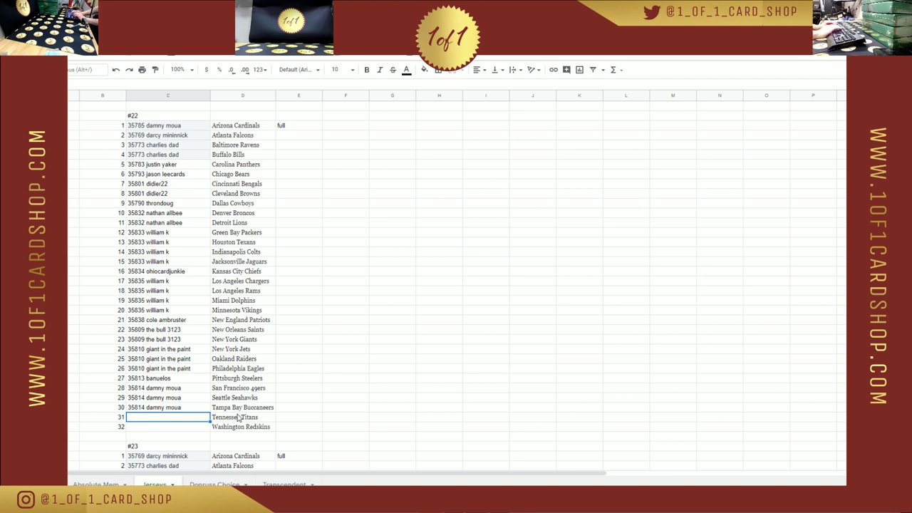
{"action": "type", "text": "hodge"}
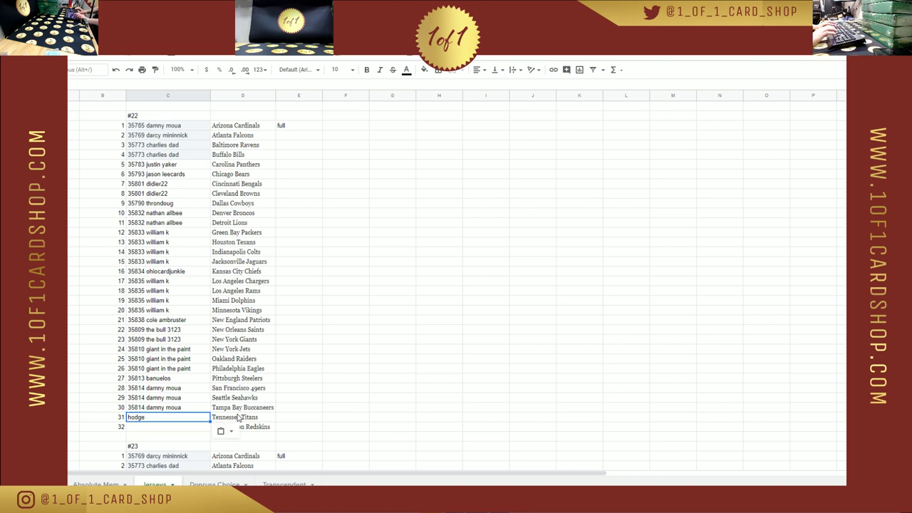
{"action": "key", "text": "Down"}
{"action": "type", "text": "hodge"}
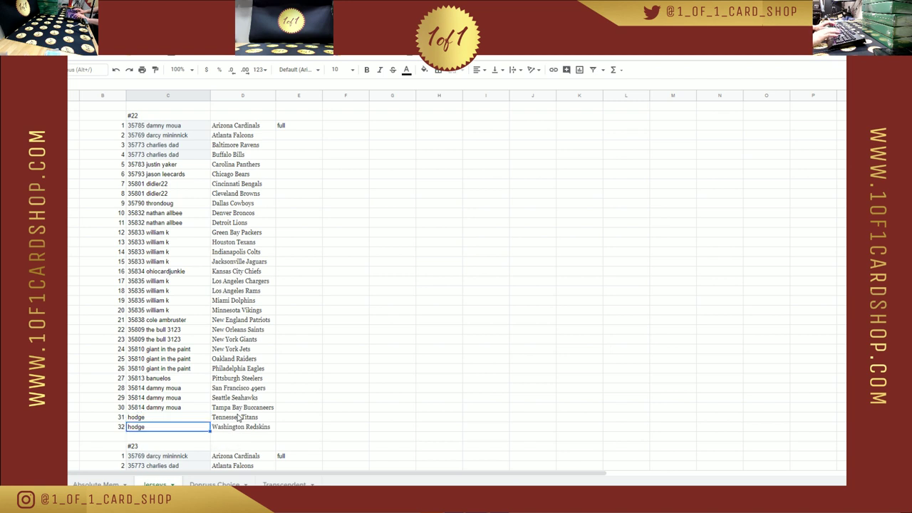
Step: Fill the participant cells of slots 31 and 32 in list #22 with light red
{"action": "key", "text": "shift+Up"}
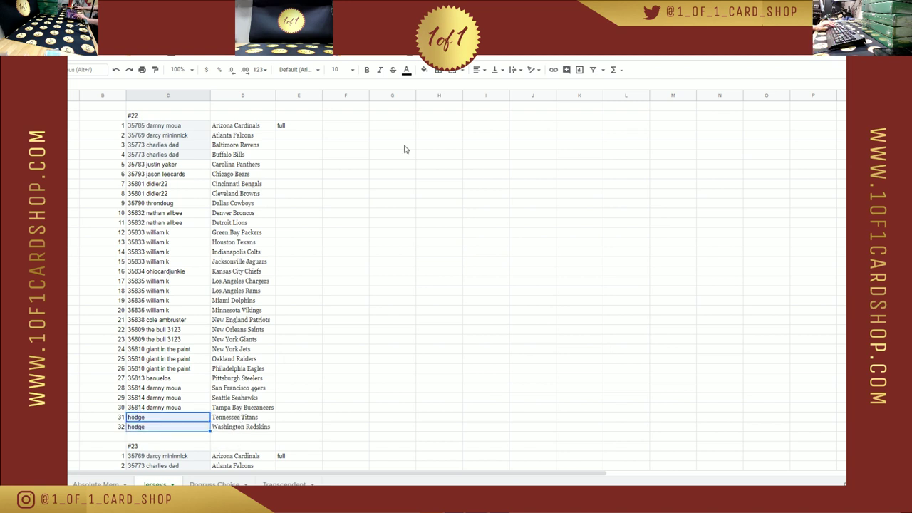
{"action": "left_click", "coordinate": [424, 69]}
{"action": "left_click", "coordinate": [437, 129]}
{"action": "left_click", "coordinate": [439, 125]}
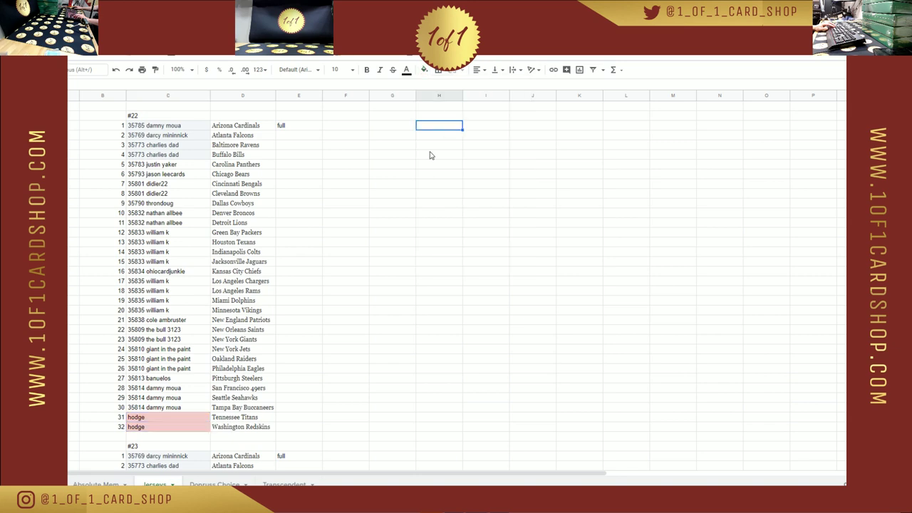
{"action": "left_click", "coordinate": [376, 222]}
Step: Fill the empty participant cells of slots 31 and 32 in lists #23, #24 and #25 with light red
{"action": "scroll", "coordinate": [345, 291], "scroll_direction": "down", "scroll_amount": 5}
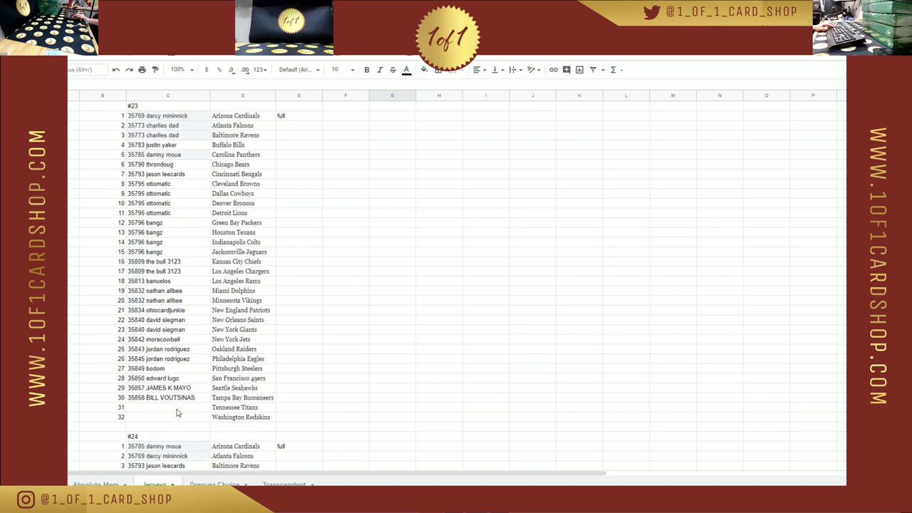
{"action": "left_click_drag", "start_coordinate": [177, 411], "coordinate": [184, 419]}
{"action": "left_click", "coordinate": [423, 69]}
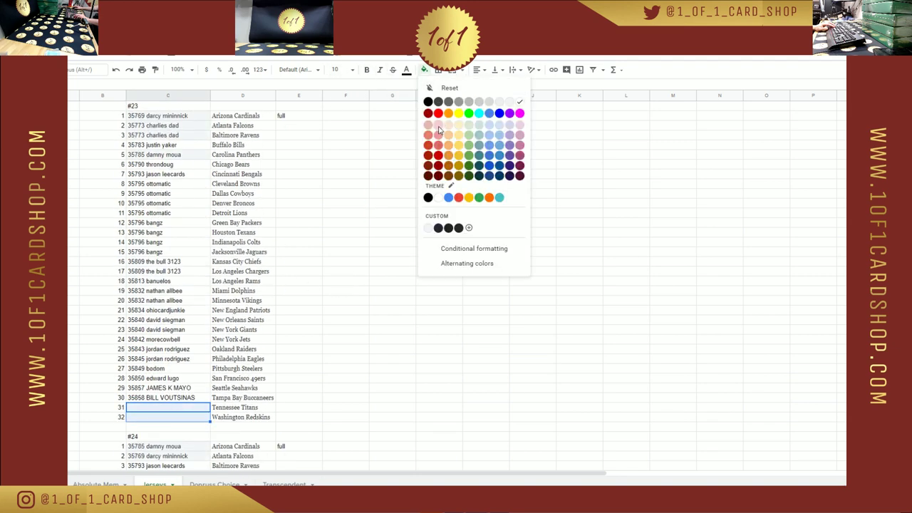
{"action": "left_click", "coordinate": [439, 130]}
{"action": "scroll", "coordinate": [295, 318], "scroll_direction": "down", "scroll_amount": 6}
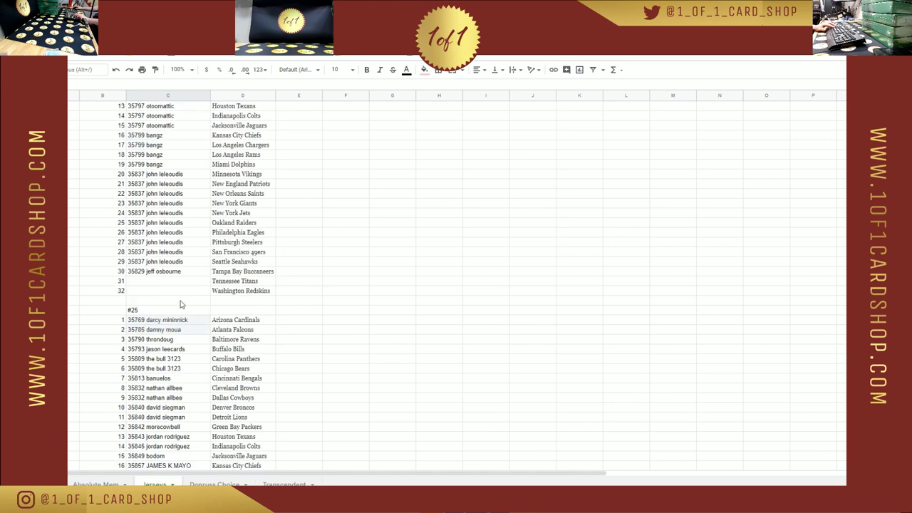
{"action": "left_click", "coordinate": [181, 285]}
{"action": "scroll", "coordinate": [181, 286], "scroll_direction": "down", "scroll_amount": 5}
{"action": "left_click", "coordinate": [182, 223]}
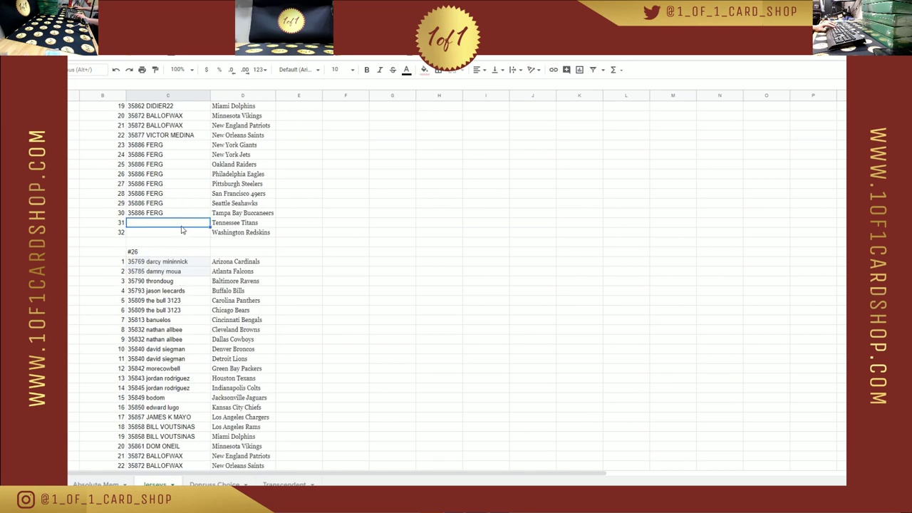
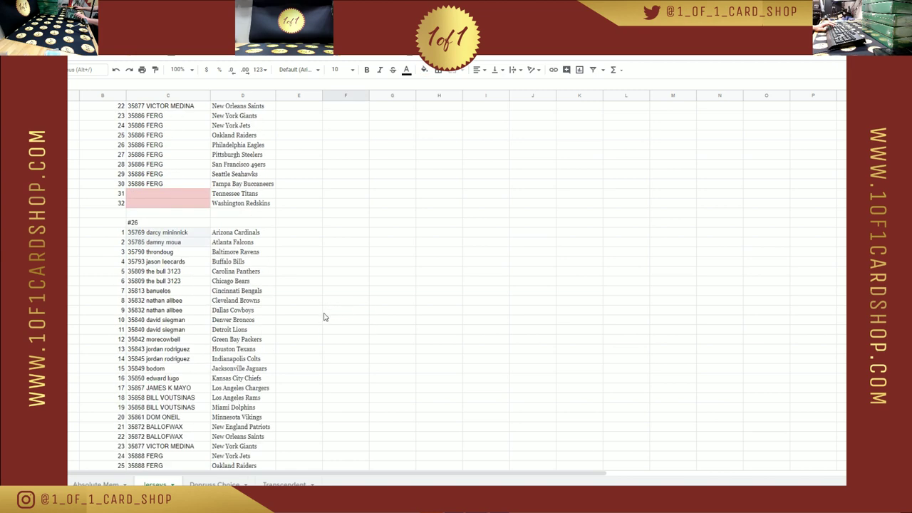
Step: Copy the participant entries in slots 31 and 32 of list #22 into the same slots of list #23
{"action": "scroll", "coordinate": [324, 317], "scroll_direction": "up", "scroll_amount": 10}
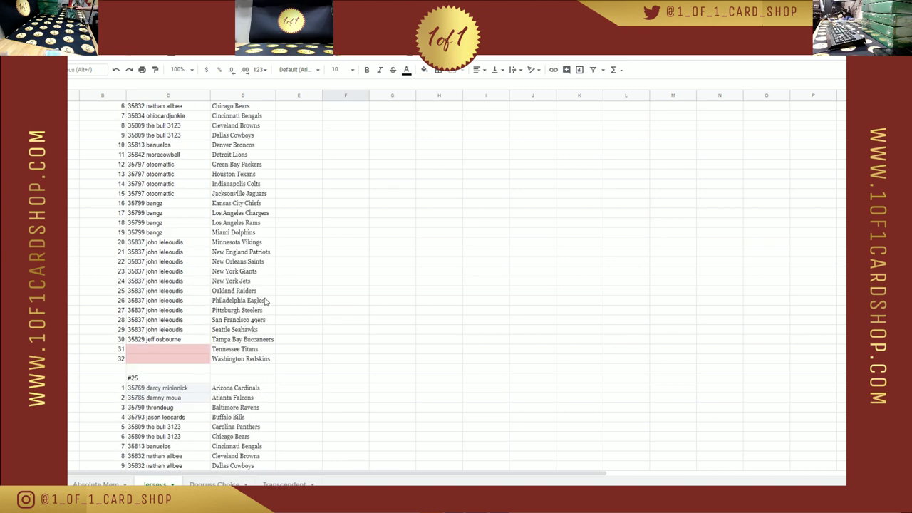
{"action": "scroll", "coordinate": [206, 287], "scroll_direction": "up", "scroll_amount": 15}
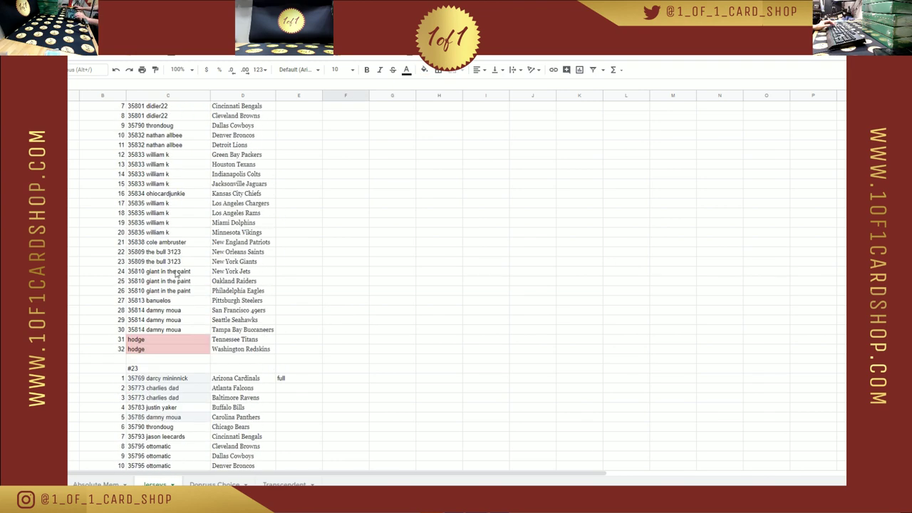
{"action": "mouse_move", "coordinate": [173, 340]}
{"action": "left_mouse_down"}
{"action": "mouse_move", "coordinate": [175, 349]}
{"action": "mouse_move", "coordinate": [165, 328]}
{"action": "mouse_move", "coordinate": [161, 349]}
{"action": "left_mouse_up"}
{"action": "key", "text": "ctrl+c"}
{"action": "scroll", "coordinate": [171, 344], "scroll_direction": "down", "scroll_amount": 7}
{"action": "key", "text": "ctrl+v"}
Step: Paste the copied participant entries into slots 31 and 32 of lists #24 and #25
{"action": "scroll", "coordinate": [165, 334], "scroll_direction": "down", "scroll_amount": 10}
{"action": "left_click", "coordinate": [161, 370]}
{"action": "key", "text": "ctrl+v"}
{"action": "scroll", "coordinate": [162, 376], "scroll_direction": "down", "scroll_amount": 12}
{"action": "key", "text": "ctrl+v"}
Step: Paste the copied participant entries into slots 31 and 32 of list #26
{"action": "scroll", "coordinate": [166, 343], "scroll_direction": "down", "scroll_amount": 6}
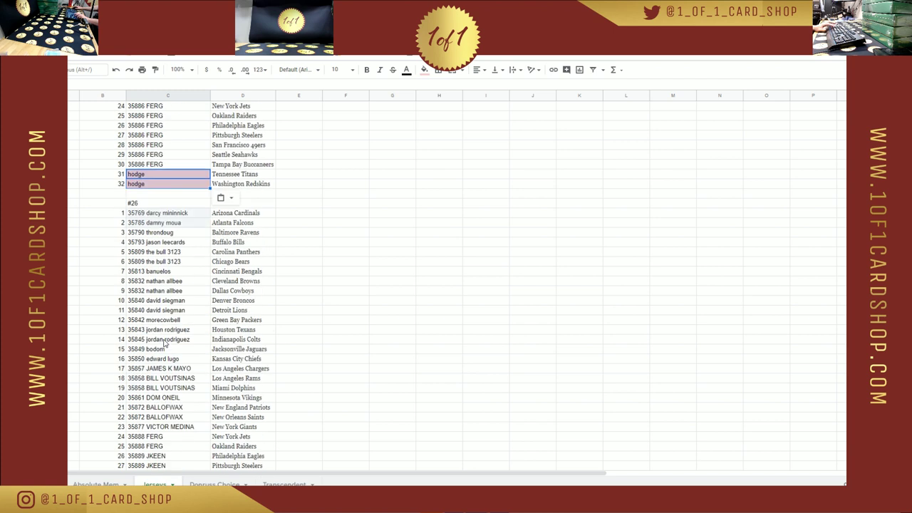
{"action": "scroll", "coordinate": [164, 344], "scroll_direction": "down", "scroll_amount": 3}
{"action": "left_click_drag", "start_coordinate": [164, 407], "coordinate": [164, 417]}
{"action": "key", "text": "ctrl+v"}
{"action": "left_click", "coordinate": [454, 274]}
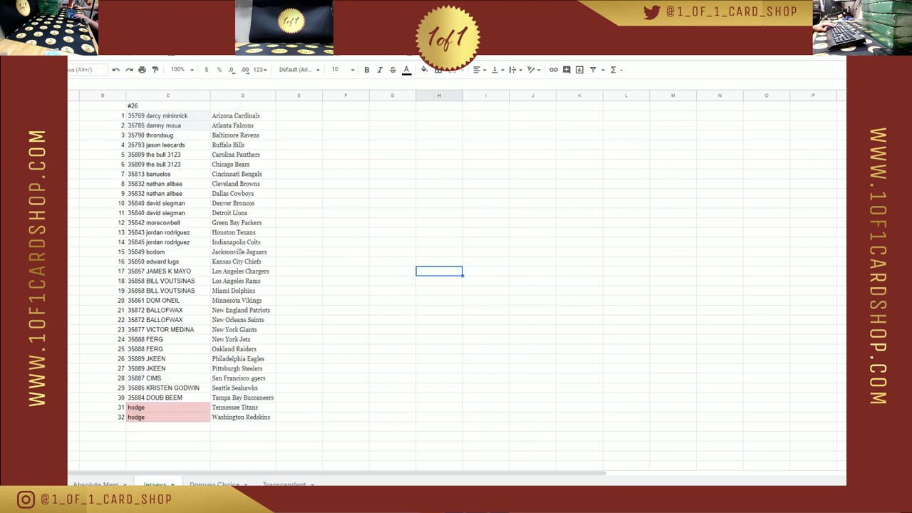
Step: Clear the "full" markers from column E
{"action": "scroll", "coordinate": [362, 236], "scroll_direction": "down", "scroll_amount": 20}
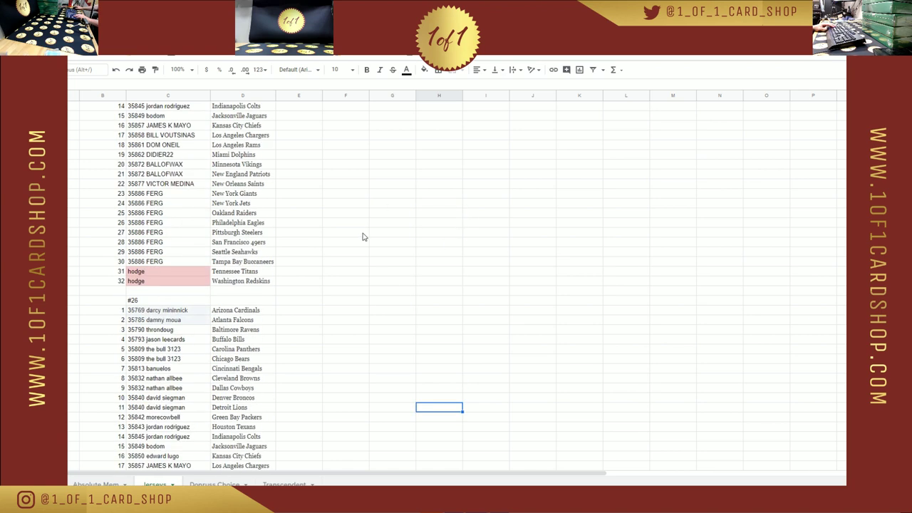
{"action": "scroll", "coordinate": [342, 284], "scroll_direction": "up", "scroll_amount": 12}
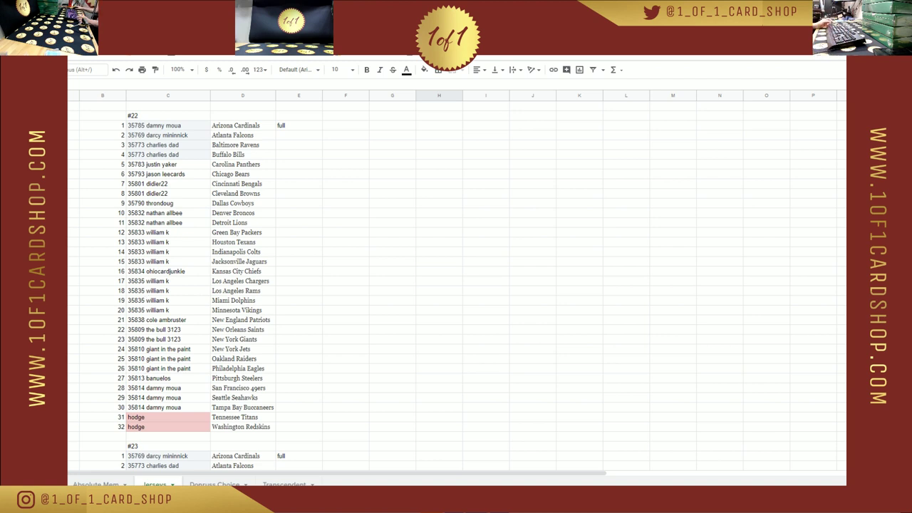
{"action": "left_click", "coordinate": [315, 95]}
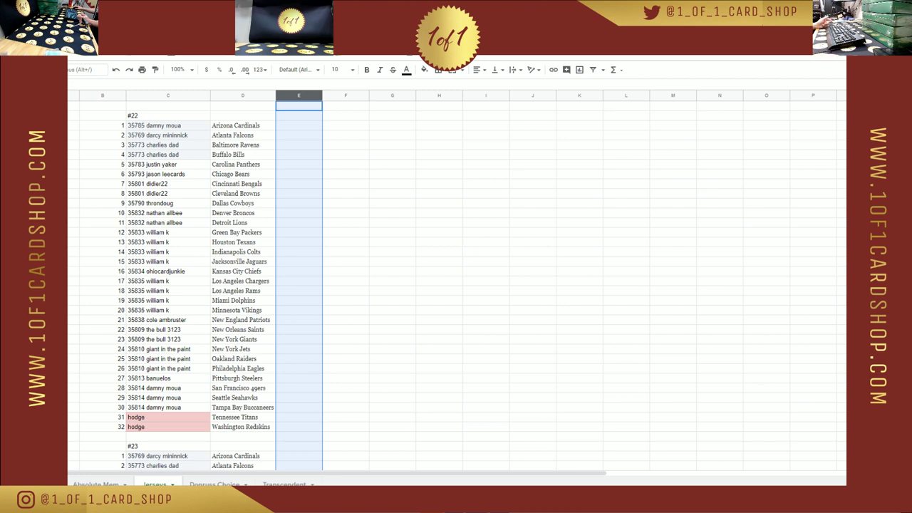
{"action": "left_click", "coordinate": [401, 254]}
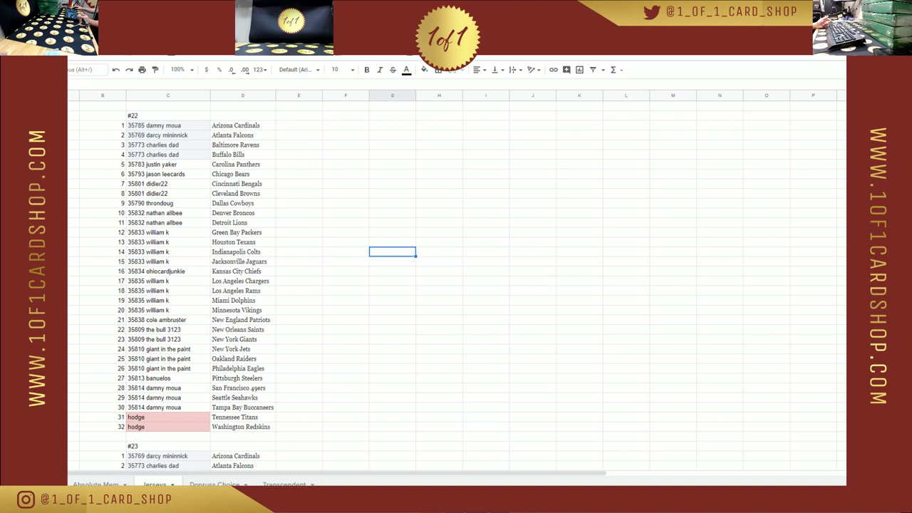
{"action": "left_click", "coordinate": [364, 135]}
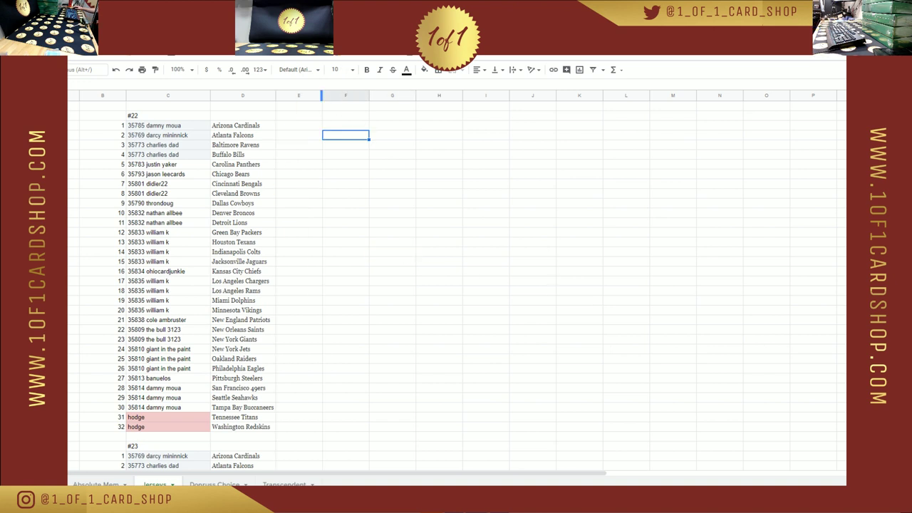
Step: Switch to the 1of1 Card Shop site and view the baseball and football breaks on its home page
{"action": "key", "text": "ctrl+Tab"}
{"action": "scroll", "coordinate": [255, 92], "scroll_direction": "up", "scroll_amount": 2}
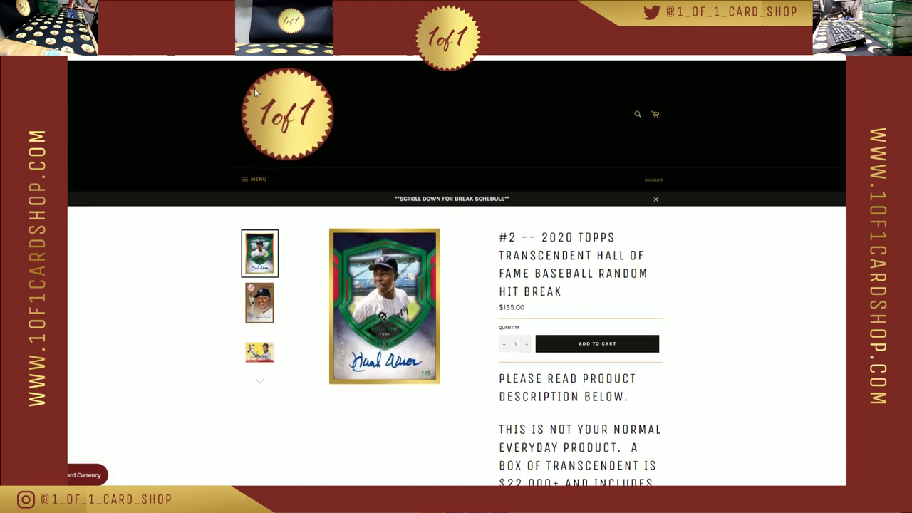
{"action": "left_click", "coordinate": [315, 151]}
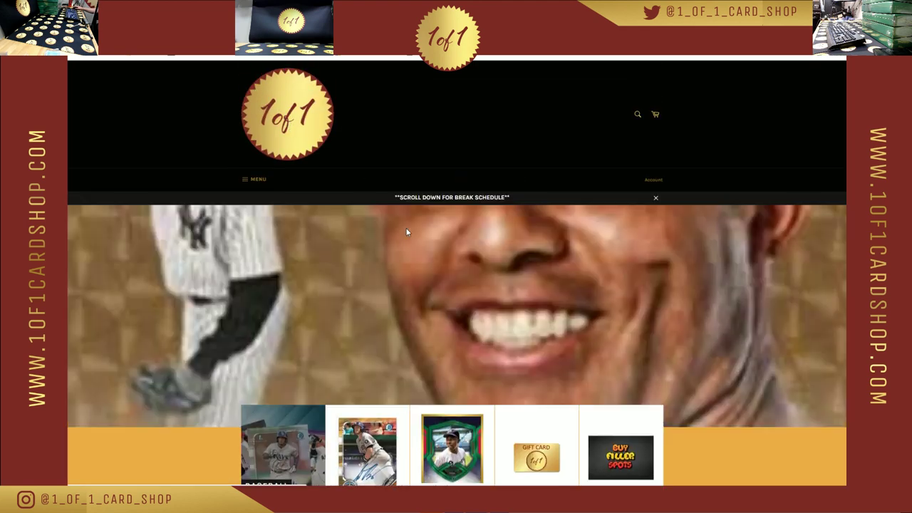
{"action": "scroll", "coordinate": [406, 231], "scroll_direction": "down", "scroll_amount": 4}
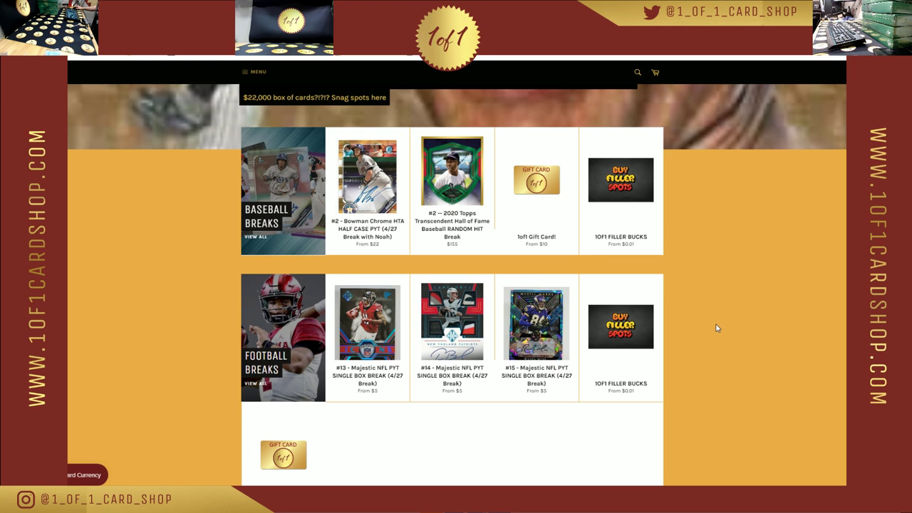
Step: Return to the Jerseys spreadsheet and copy all 32 participant entries of list #22
{"action": "key", "text": "ctrl+Tab"}
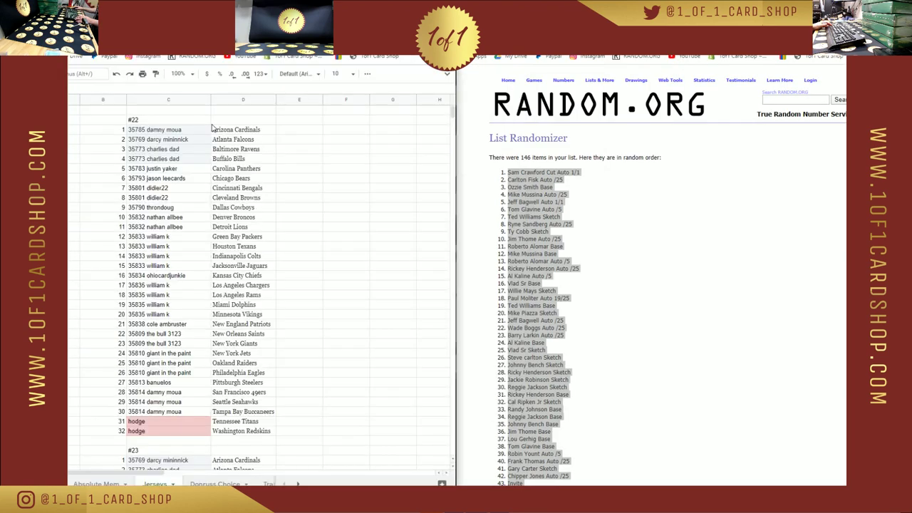
{"action": "left_click", "coordinate": [193, 130]}
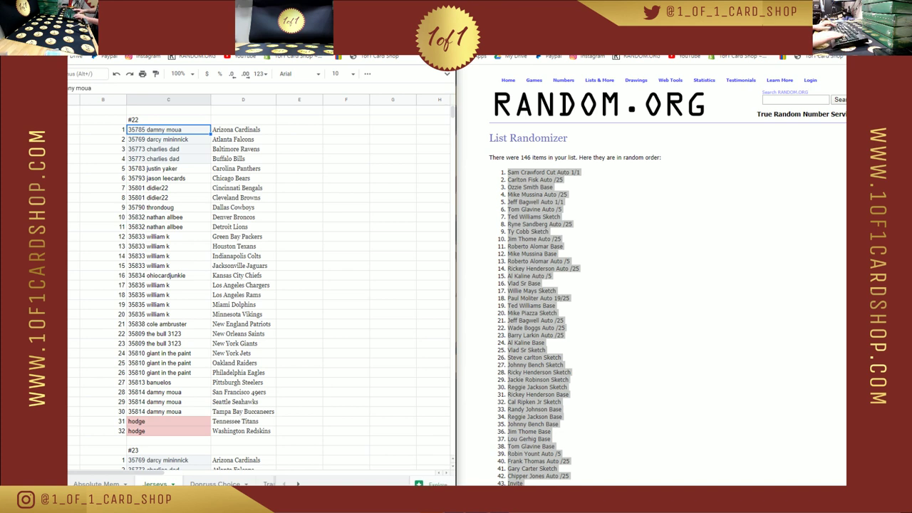
{"action": "key", "text": "ctrl+shift+Down"}
{"action": "key", "text": "ctrl+c"}
Step: Open a blank List Randomizer form on RANDOM.ORG and paste the participant entries as its list items
{"action": "mouse_move", "coordinate": [598, 81]}
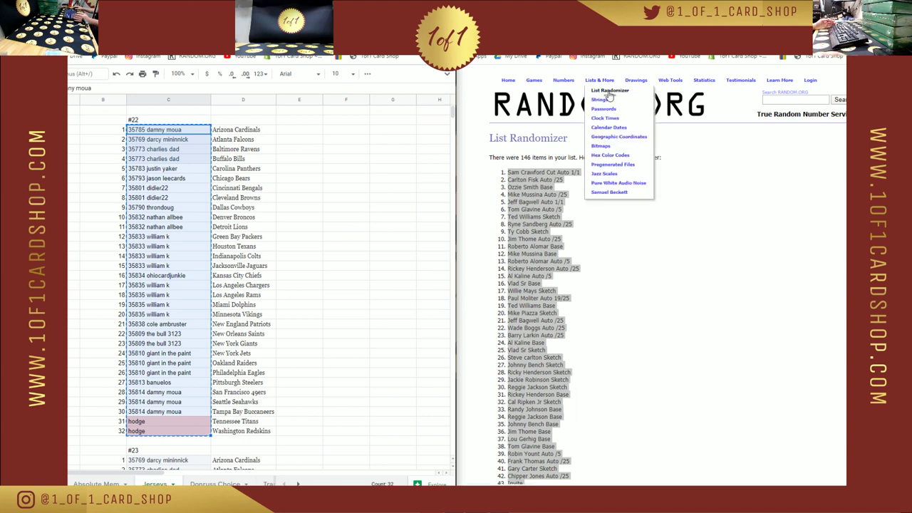
{"action": "left_click", "coordinate": [580, 123]}
{"action": "key", "text": "alt+Left"}
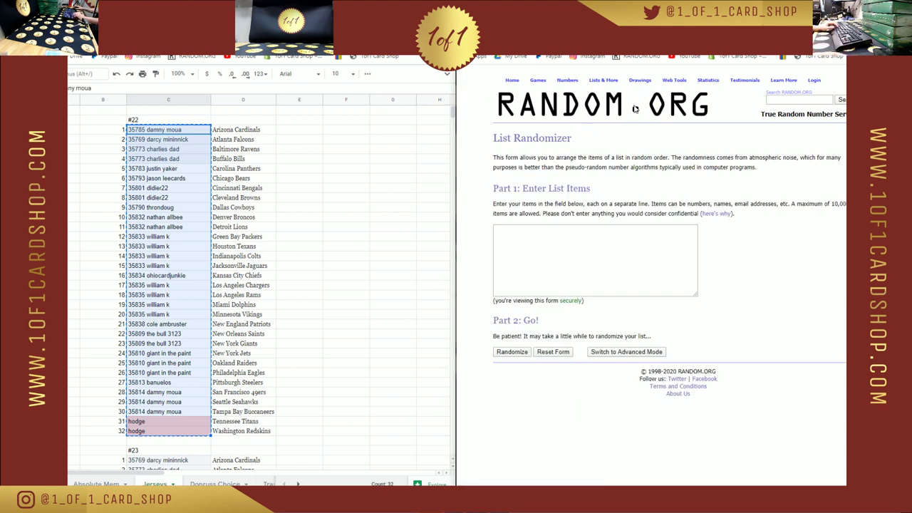
{"action": "left_click", "coordinate": [574, 249]}
{"action": "key", "text": "ctrl+v"}
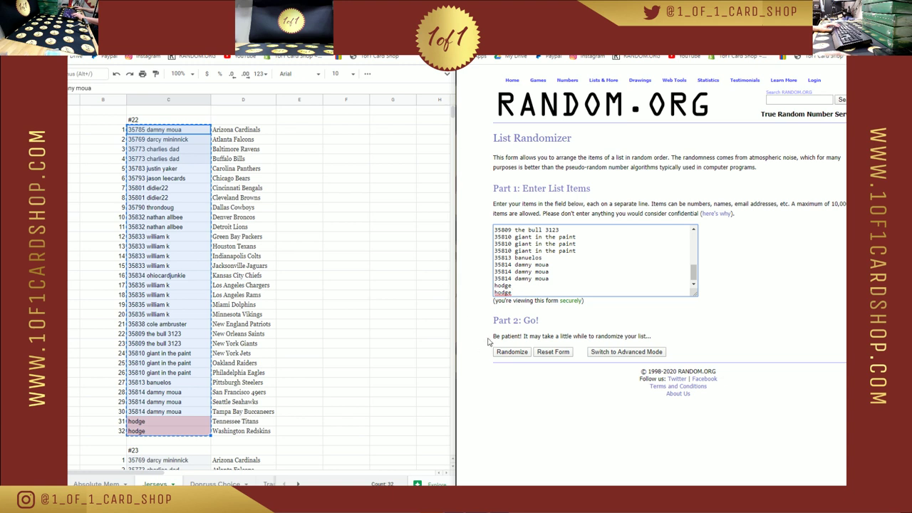
Step: Randomize the participant list nine times
{"action": "left_click", "coordinate": [507, 351]}
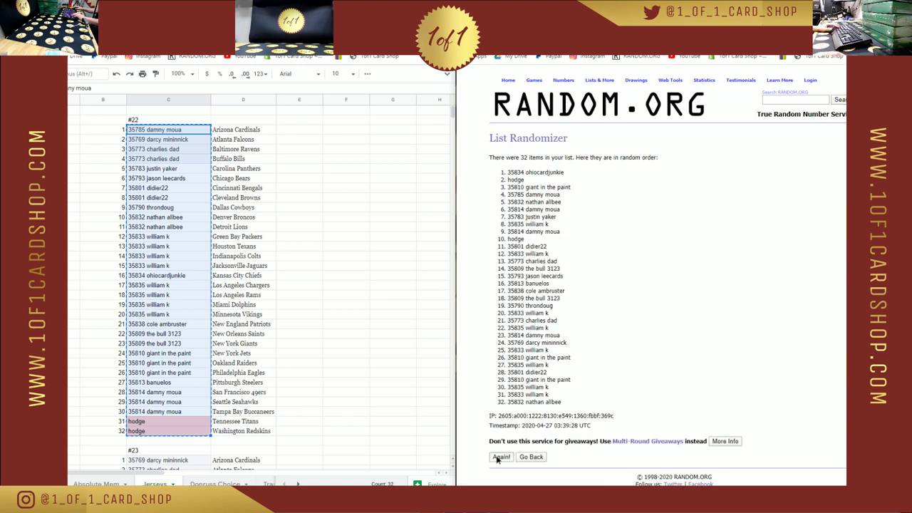
{"action": "left_click", "coordinate": [500, 457]}
{"action": "left_click", "coordinate": [501, 473]}
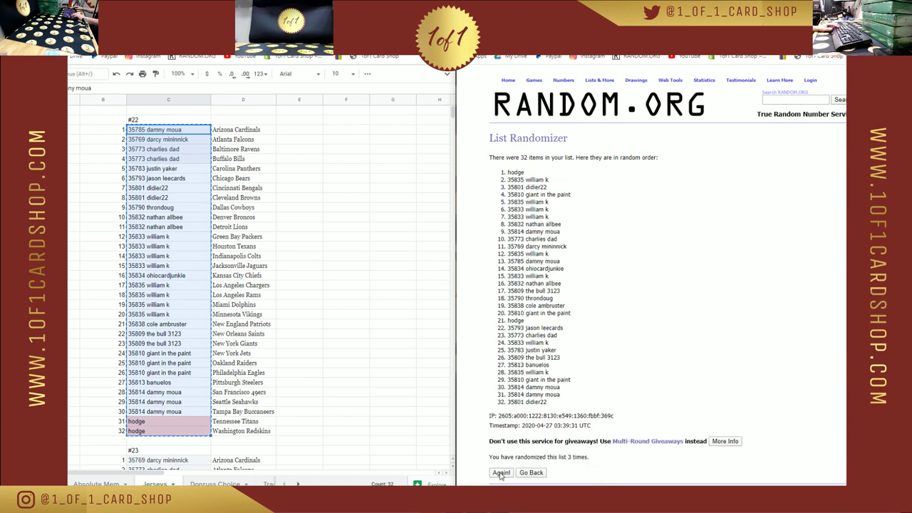
{"action": "left_click", "coordinate": [501, 473]}
{"action": "left_click", "coordinate": [501, 473]}
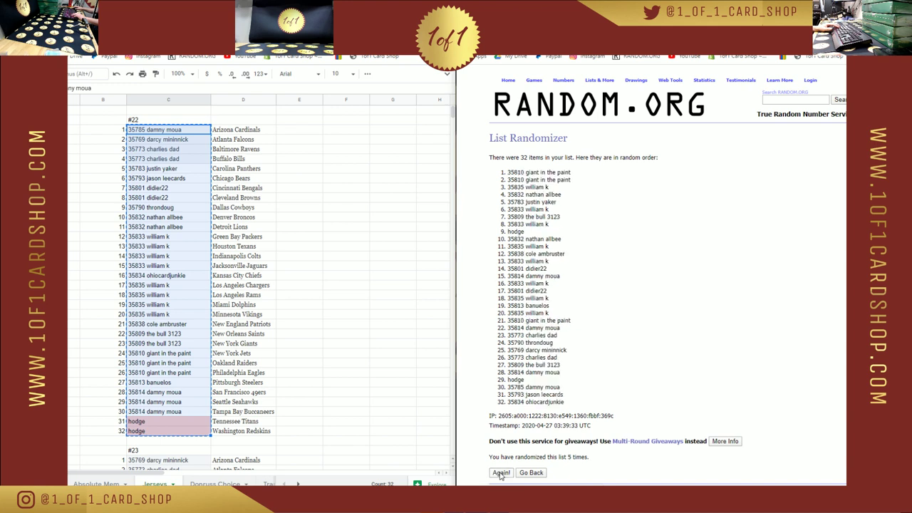
{"action": "left_click", "coordinate": [501, 473]}
{"action": "left_click", "coordinate": [501, 473]}
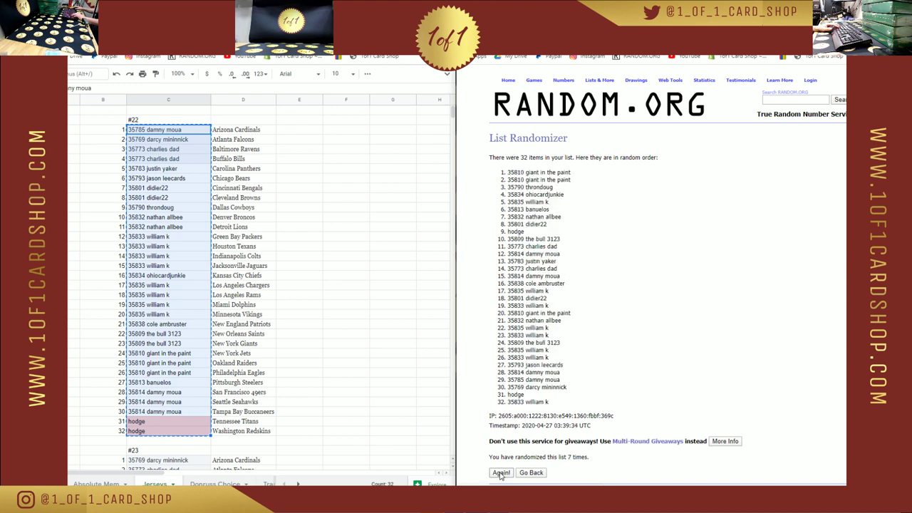
{"action": "left_click", "coordinate": [501, 473]}
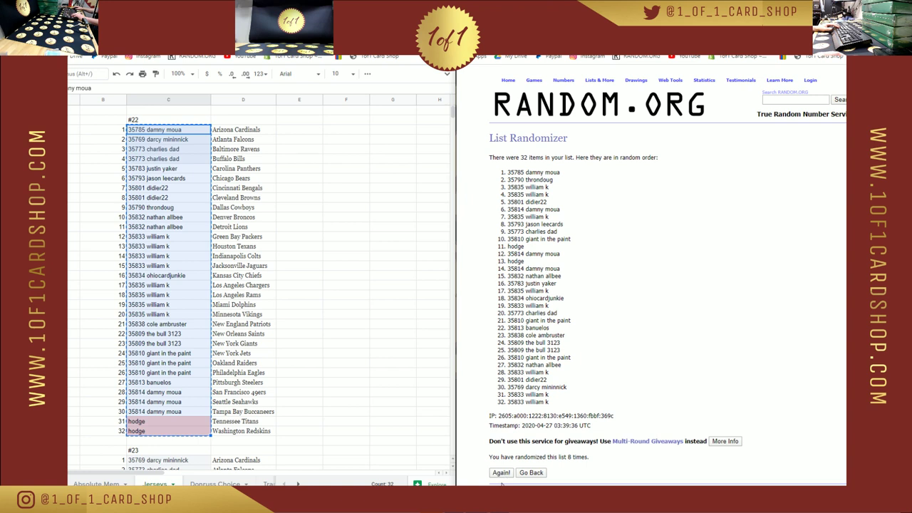
{"action": "left_click", "coordinate": [503, 473]}
Step: Copy the randomized participant list and paste it over the participant entries of list #22 in the spreadsheet
{"action": "left_click_drag", "start_coordinate": [567, 412], "coordinate": [448, 174]}
{"action": "left_click", "coordinate": [191, 133]}
{"action": "key", "text": "ctrl+v"}
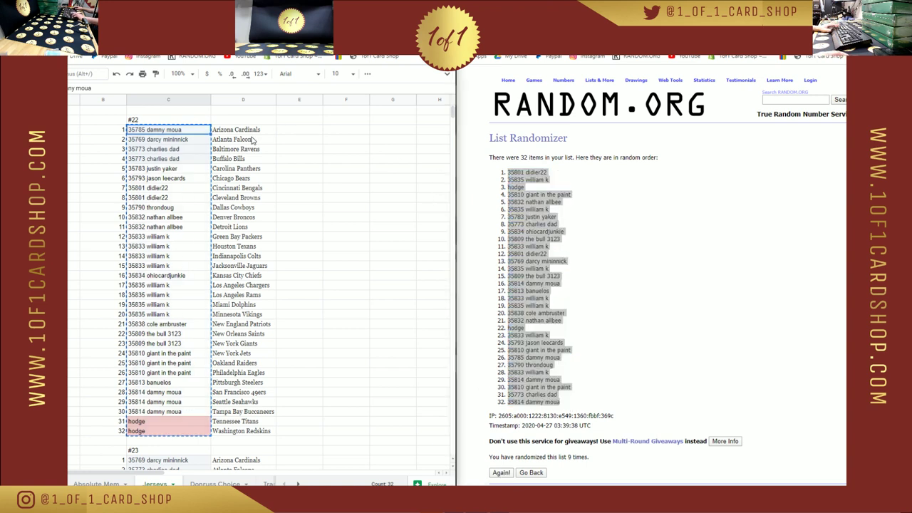
Step: Copy all 32 team names of list #22 and paste them as list items into a blank List Randomizer form on RANDOM.ORG
{"action": "left_click", "coordinate": [267, 132]}
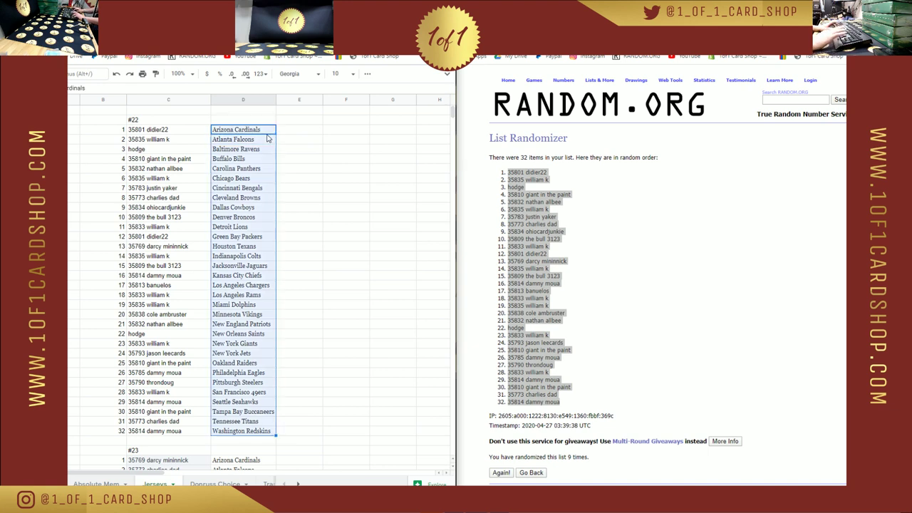
{"action": "key", "text": "ctrl+shift+Down"}
{"action": "key", "text": "ctrl+c"}
{"action": "left_click", "coordinate": [609, 90]}
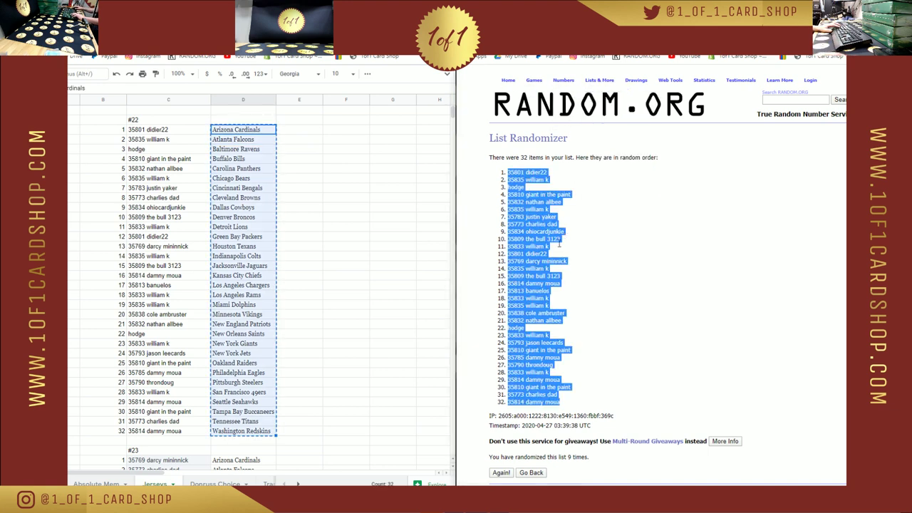
{"action": "left_click", "coordinate": [549, 264]}
{"action": "key", "text": "ctrl+v"}
Step: Randomize the list #22 team names nine times
{"action": "left_click", "coordinate": [512, 352]}
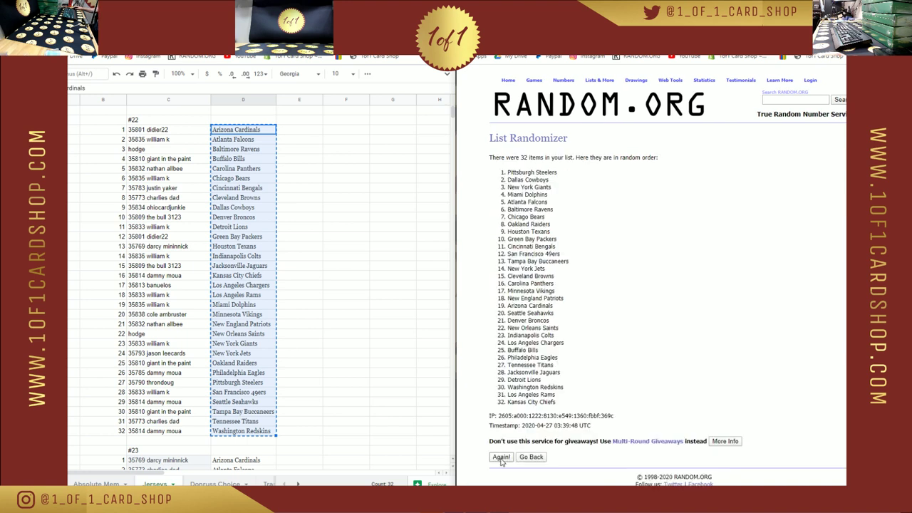
{"action": "left_click", "coordinate": [502, 456]}
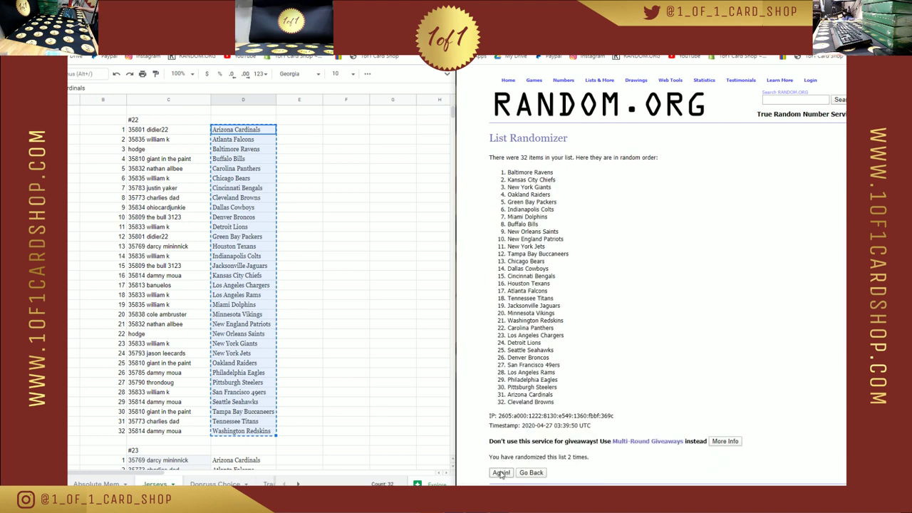
{"action": "left_click", "coordinate": [500, 473]}
{"action": "left_click", "coordinate": [501, 473]}
{"action": "left_click", "coordinate": [501, 473]}
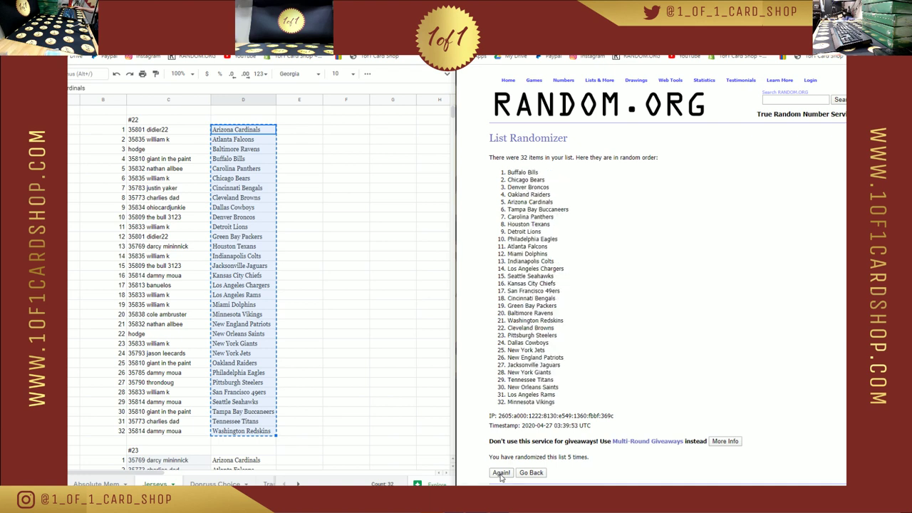
{"action": "left_click", "coordinate": [501, 473]}
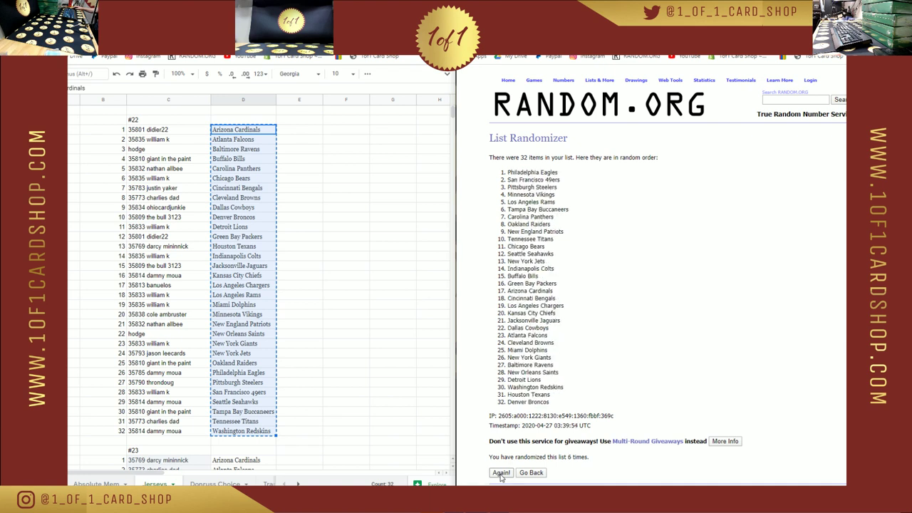
{"action": "left_click", "coordinate": [501, 473]}
{"action": "left_click", "coordinate": [500, 473]}
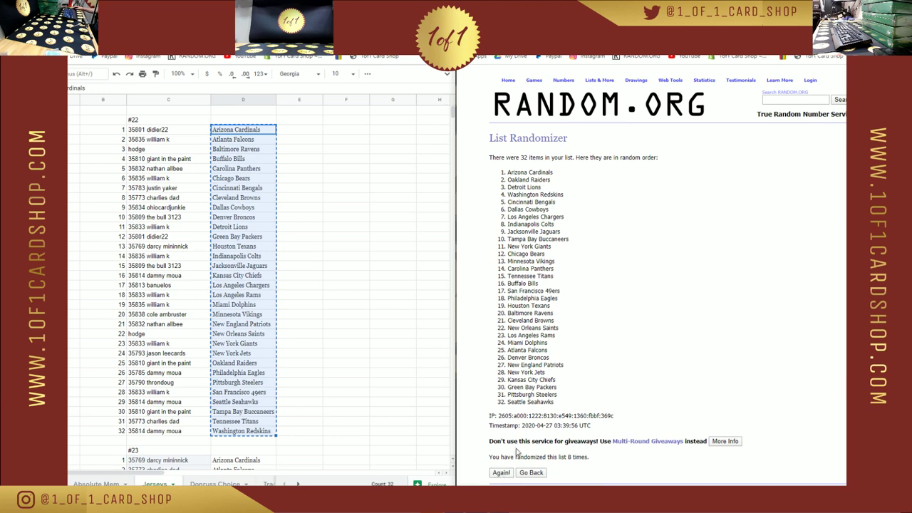
{"action": "left_click", "coordinate": [501, 473]}
Step: Copy the randomized team list and paste it over the team names of list #22 in the spreadsheet
{"action": "left_click_drag", "start_coordinate": [570, 404], "coordinate": [467, 179]}
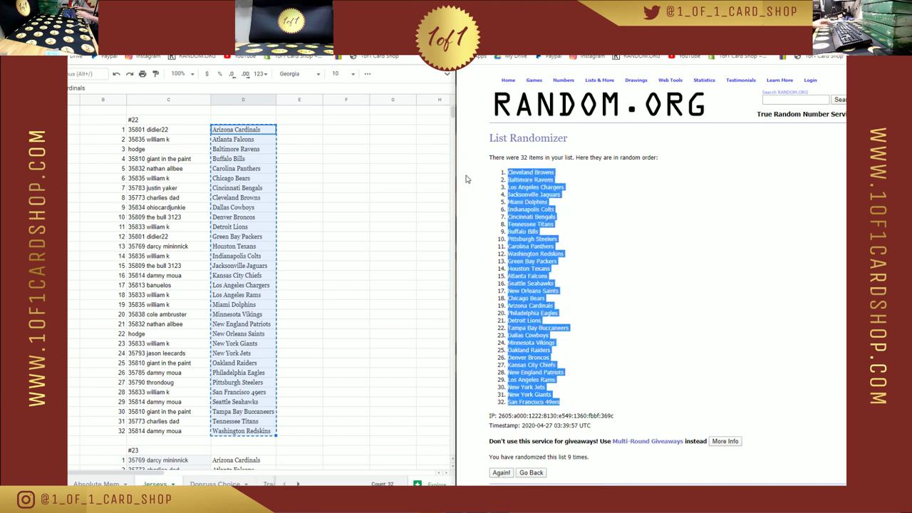
{"action": "key", "text": "ctrl+c"}
{"action": "key", "text": "ctrl+v"}
{"action": "left_click", "coordinate": [326, 190]}
Step: Copy all 32 participant entries of list #23 and paste them as list items into a blank List Randomizer form
{"action": "scroll", "coordinate": [299, 283], "scroll_direction": "down", "scroll_amount": 2}
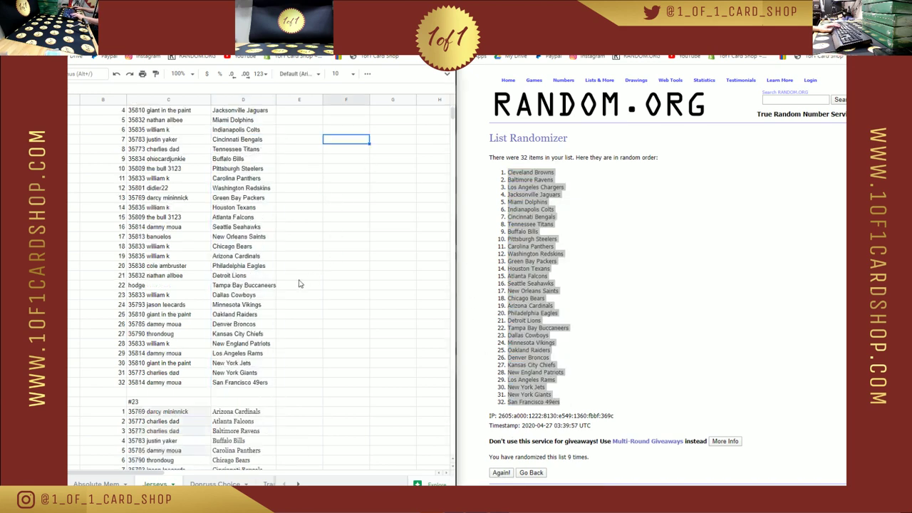
{"action": "scroll", "coordinate": [299, 284], "scroll_direction": "down", "scroll_amount": 5}
{"action": "left_click_drag", "start_coordinate": [168, 168], "coordinate": [178, 466]}
{"action": "key", "text": "ctrl+c"}
{"action": "left_click", "coordinate": [614, 93]}
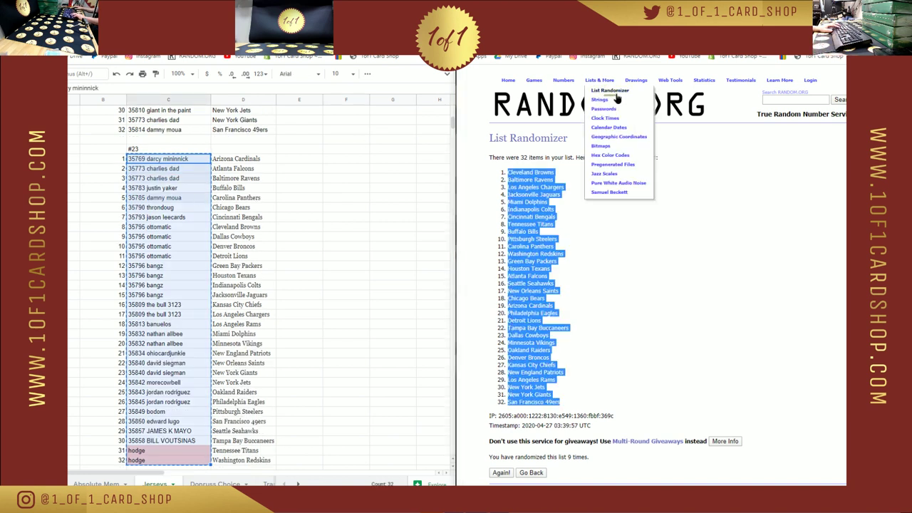
{"action": "left_click", "coordinate": [580, 250]}
{"action": "key", "text": "ctrl+v"}
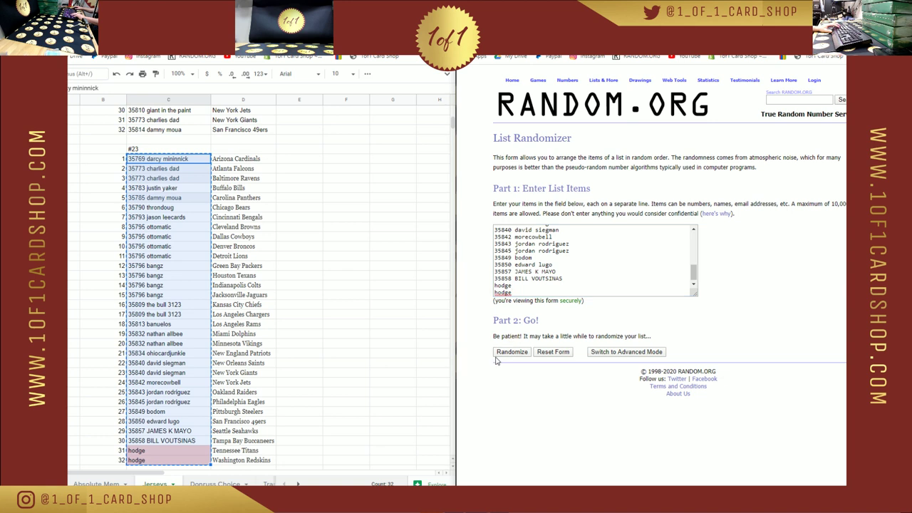
Step: Randomize the list #23 participant entries nine times
{"action": "left_click", "coordinate": [502, 352]}
{"action": "left_click", "coordinate": [504, 456]}
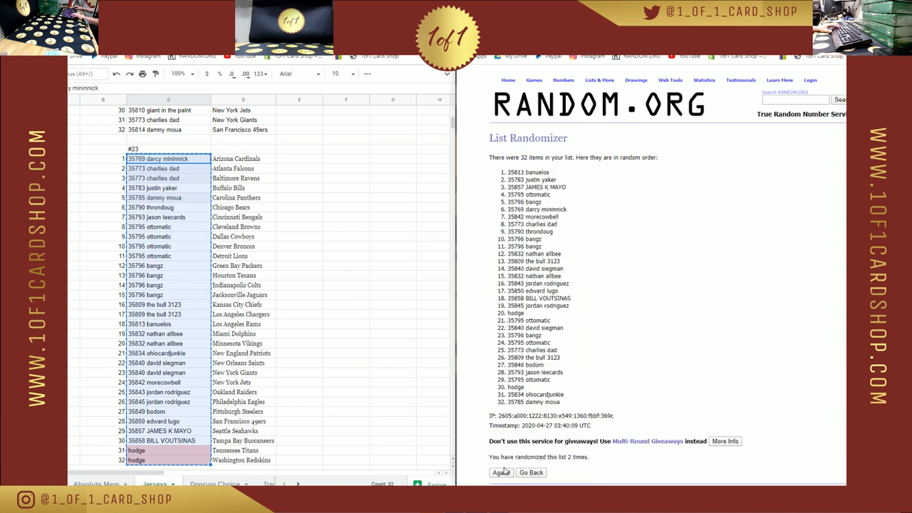
{"action": "left_click", "coordinate": [502, 474]}
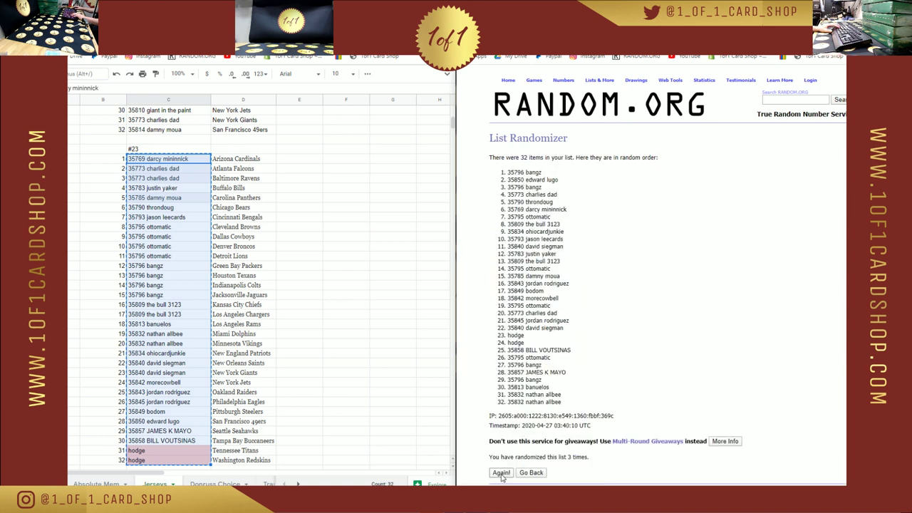
{"action": "left_click", "coordinate": [501, 473]}
{"action": "left_click", "coordinate": [501, 473]}
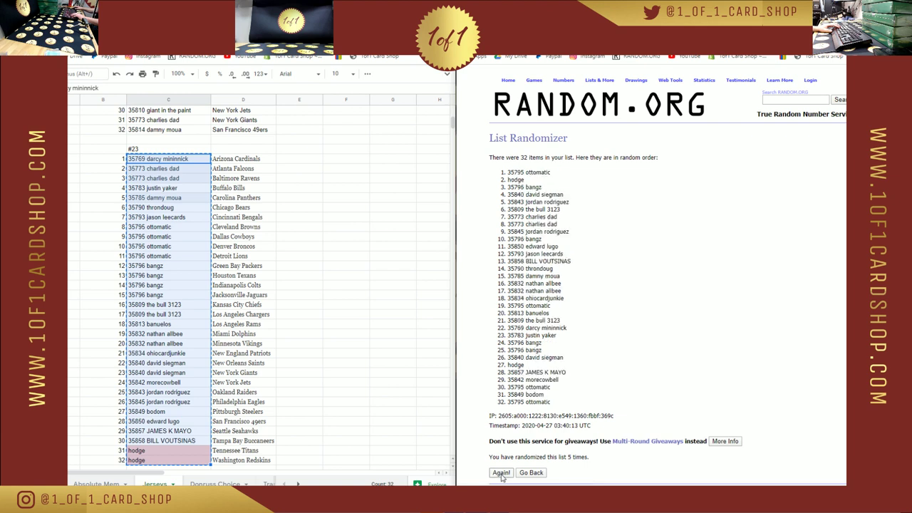
{"action": "left_click", "coordinate": [501, 473]}
{"action": "left_click", "coordinate": [501, 473]}
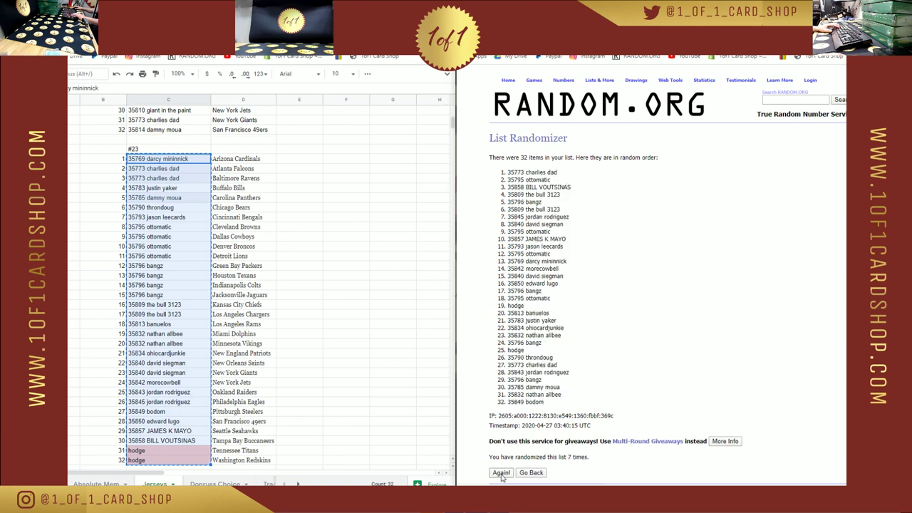
{"action": "left_click", "coordinate": [501, 473]}
{"action": "left_click", "coordinate": [501, 473]}
Step: Copy the randomized participant list and paste it over the participant entries of list #23 in the spreadsheet
{"action": "left_click_drag", "start_coordinate": [570, 404], "coordinate": [489, 172]}
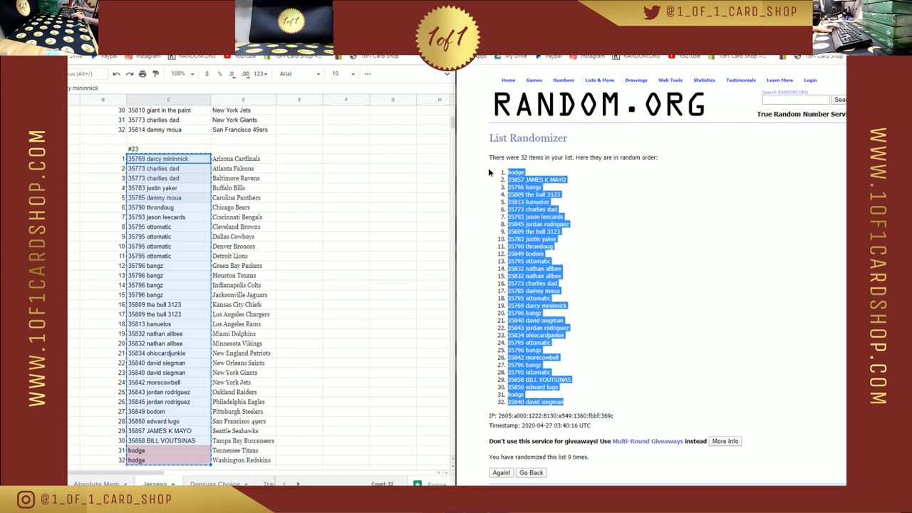
{"action": "left_click", "coordinate": [239, 161]}
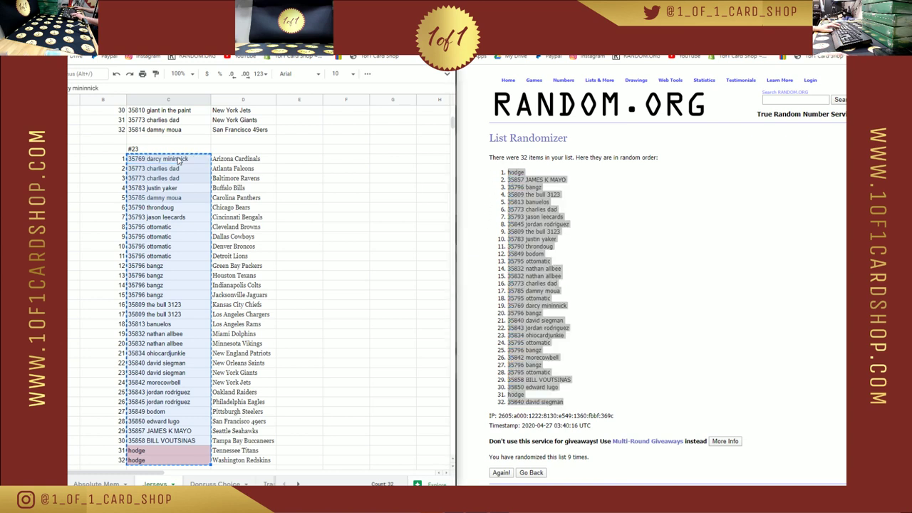
{"action": "key", "text": "ctrl+v"}
Step: Copy all 32 team names of list #23 and paste them as list items into a blank List Randomizer form
{"action": "left_click", "coordinate": [240, 161]}
{"action": "key", "text": "ctrl+shift+Down"}
{"action": "key", "text": "ctrl+c"}
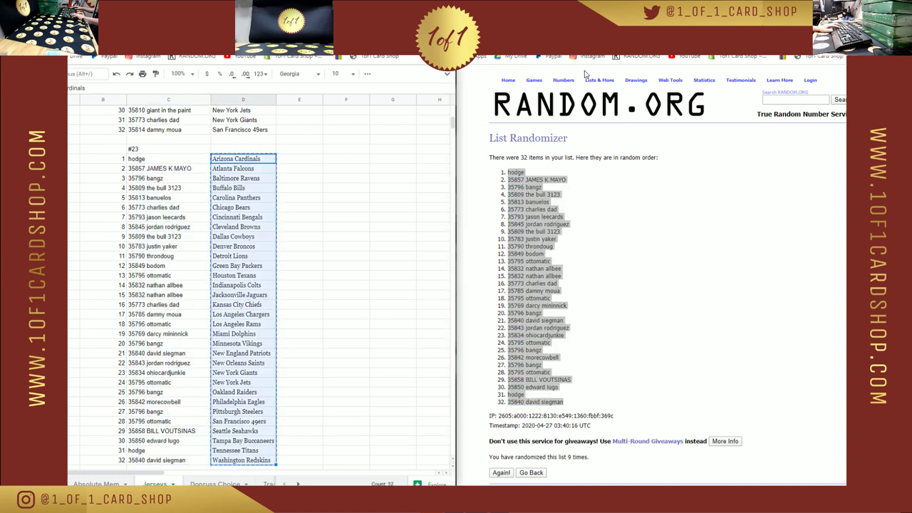
{"action": "mouse_move", "coordinate": [585, 74]}
{"action": "left_click", "coordinate": [587, 202]}
{"action": "left_click", "coordinate": [549, 265]}
{"action": "key", "text": "ctrl+v"}
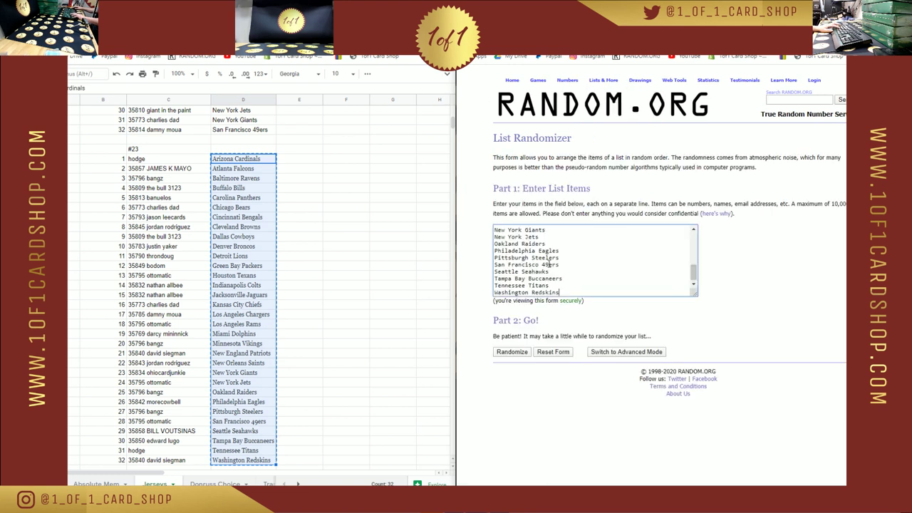
Step: Randomize the list #23 team names nine times
{"action": "left_click", "coordinate": [524, 355]}
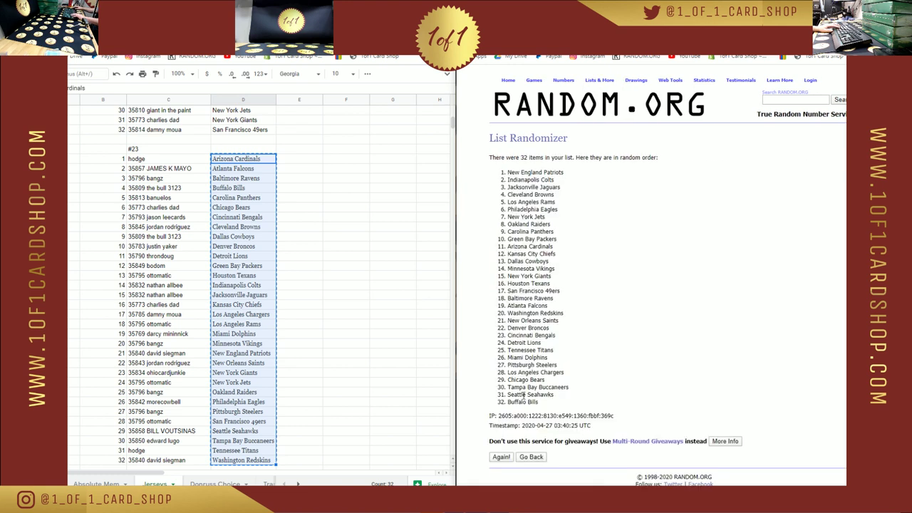
{"action": "left_click", "coordinate": [500, 457]}
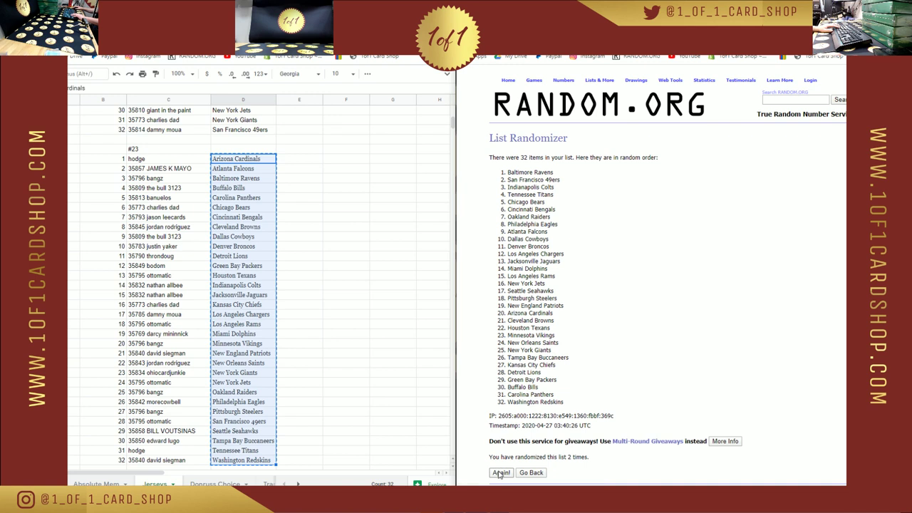
{"action": "left_click", "coordinate": [501, 473]}
{"action": "left_click", "coordinate": [500, 472]}
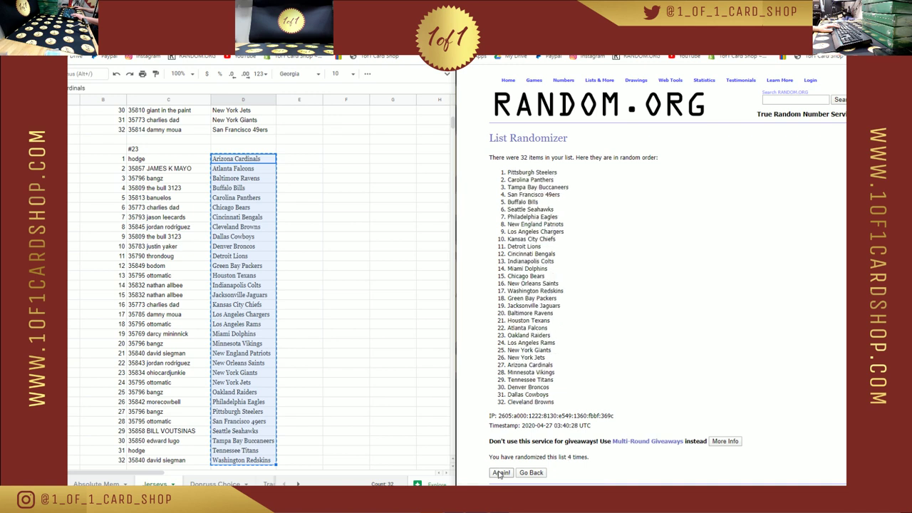
{"action": "left_click", "coordinate": [500, 472]}
{"action": "left_click", "coordinate": [500, 472]}
{"action": "left_click", "coordinate": [501, 472]}
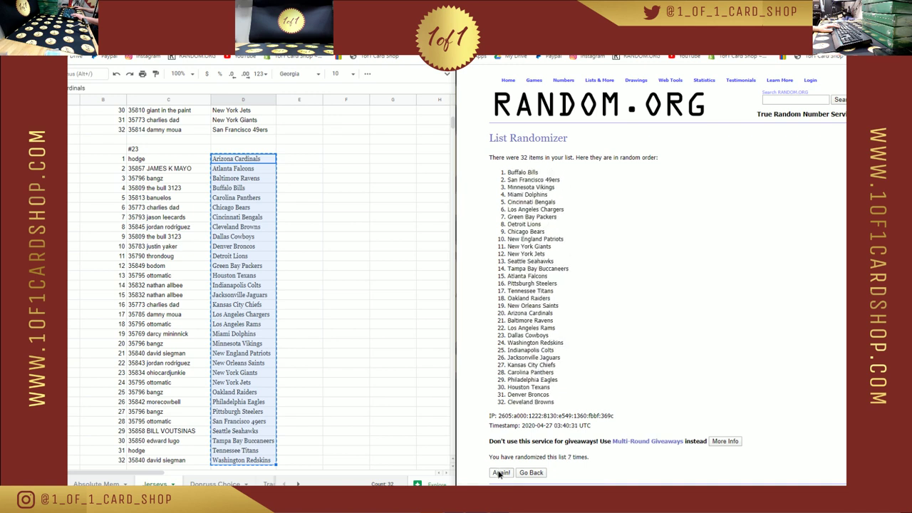
{"action": "left_click", "coordinate": [500, 472]}
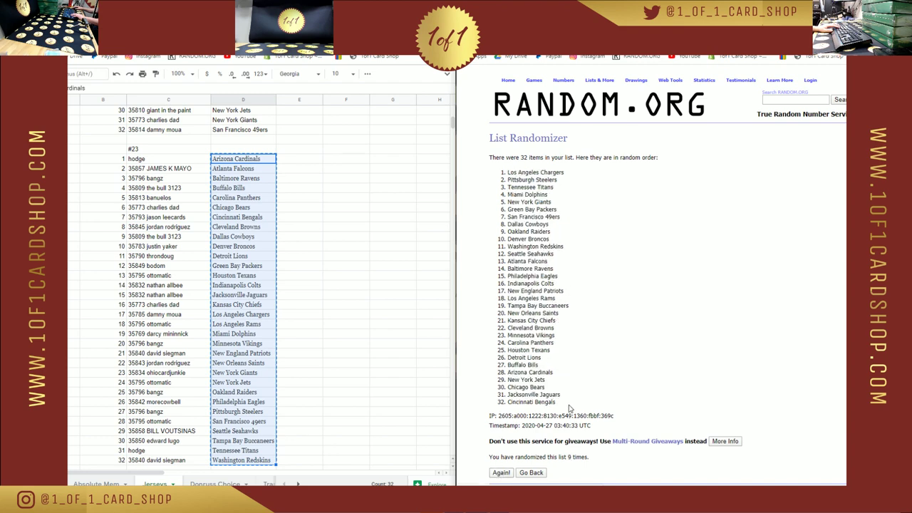
Step: Copy the randomized team list and paste it over the team names of list #23 in the spreadsheet
{"action": "left_click_drag", "start_coordinate": [554, 402], "coordinate": [468, 176]}
{"action": "key", "text": "ctrl+c"}
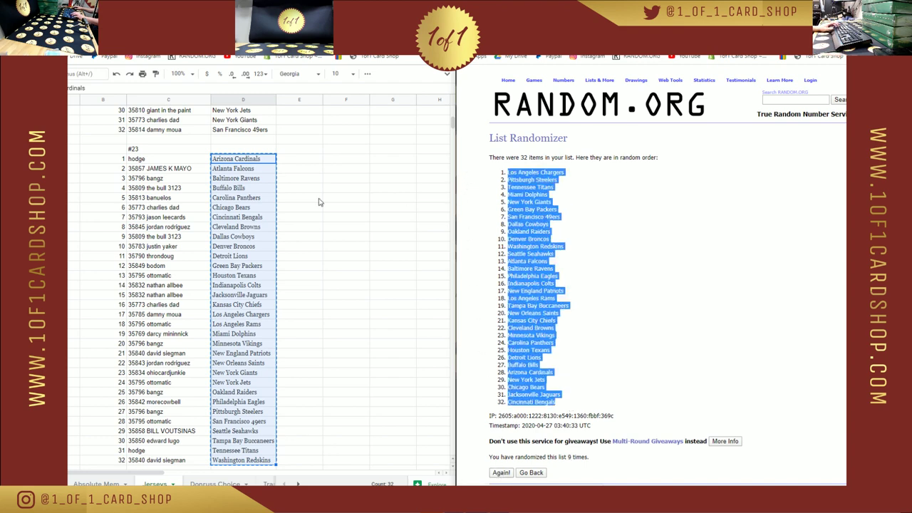
{"action": "left_click", "coordinate": [242, 158]}
{"action": "key", "text": "ctrl+v"}
Step: Copy all 32 participant entries of list #24 and paste them as list items into a blank List Randomizer form
{"action": "scroll", "coordinate": [230, 332], "scroll_direction": "down", "scroll_amount": 5}
{"action": "scroll", "coordinate": [230, 332], "scroll_direction": "down", "scroll_amount": 2}
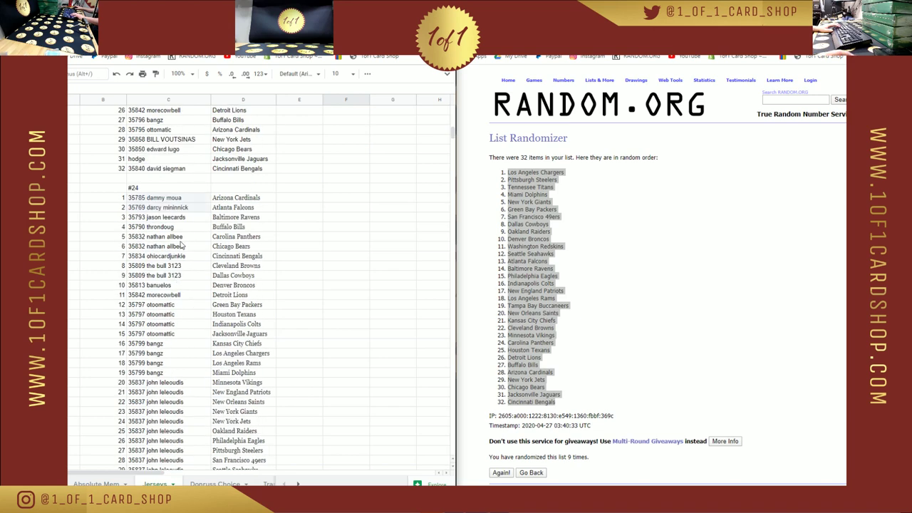
{"action": "left_click", "coordinate": [168, 158]}
{"action": "key", "text": "ctrl+shift+Down"}
{"action": "key", "text": "ctrl+c"}
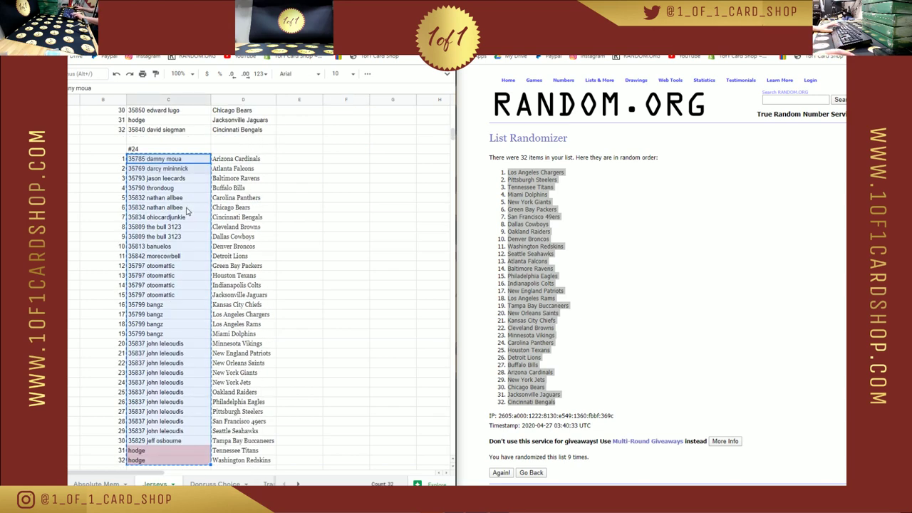
{"action": "left_click", "coordinate": [608, 93]}
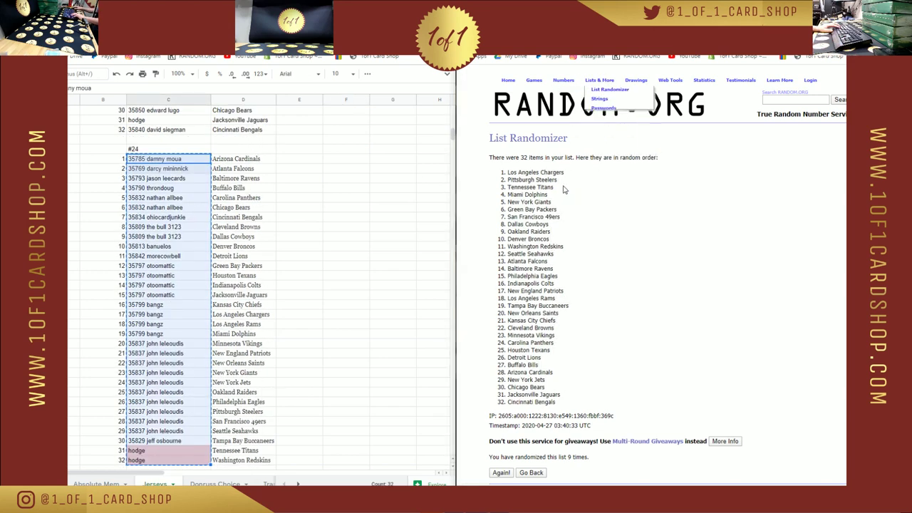
{"action": "left_click", "coordinate": [535, 271]}
{"action": "key", "text": "ctrl+v"}
Step: Randomize the list #24 participant entries nine times
{"action": "left_click", "coordinate": [512, 353]}
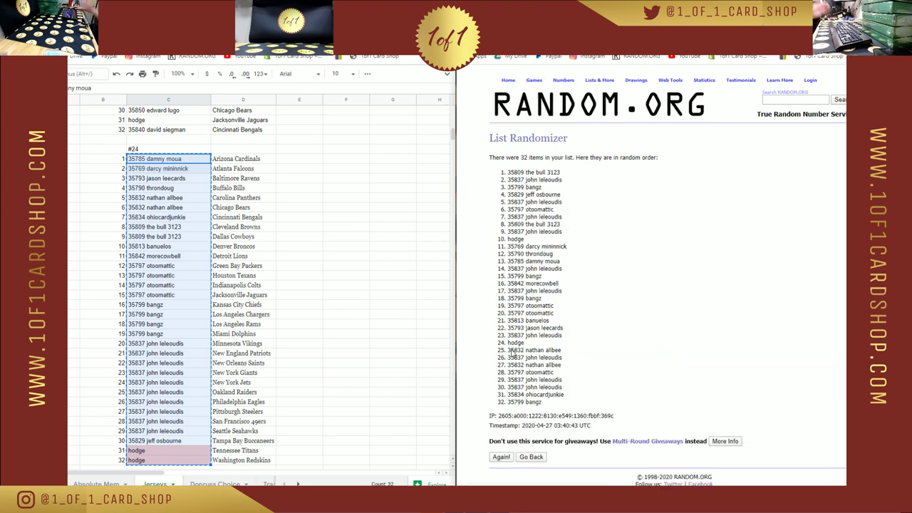
{"action": "left_click", "coordinate": [501, 458]}
{"action": "left_click", "coordinate": [501, 473]}
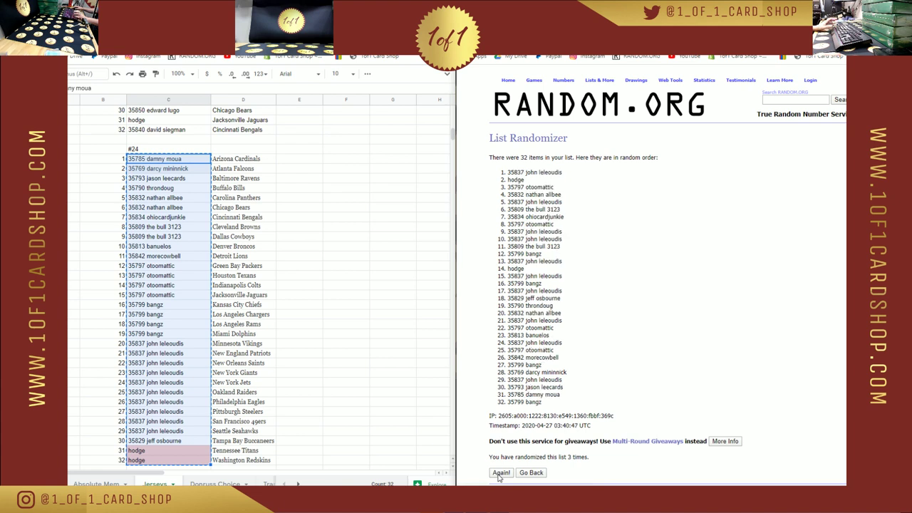
{"action": "left_click", "coordinate": [501, 472]}
{"action": "left_click", "coordinate": [501, 473]}
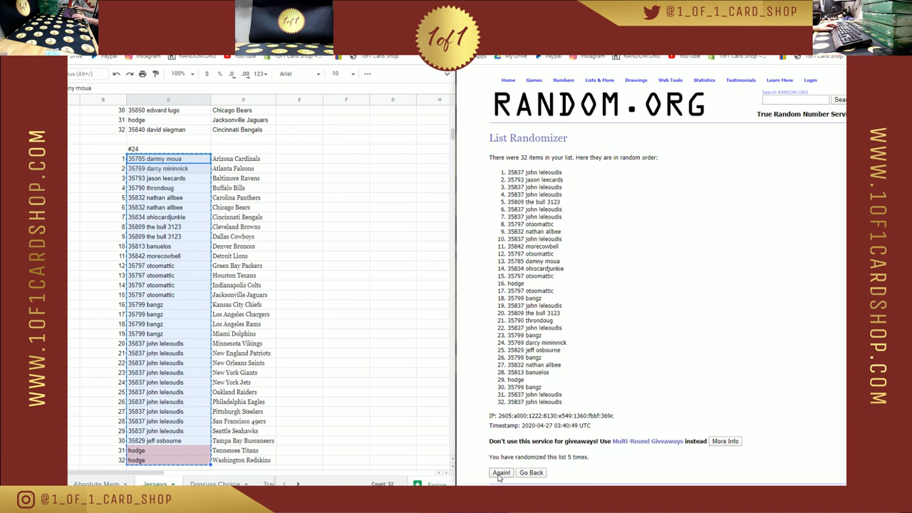
{"action": "left_click", "coordinate": [501, 472]}
{"action": "left_click", "coordinate": [500, 473]}
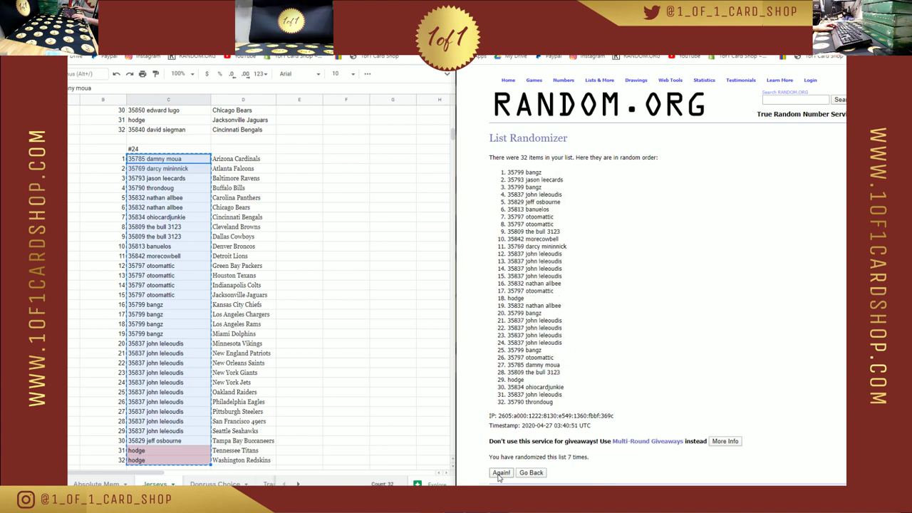
{"action": "left_click", "coordinate": [501, 472]}
{"action": "left_click", "coordinate": [500, 472]}
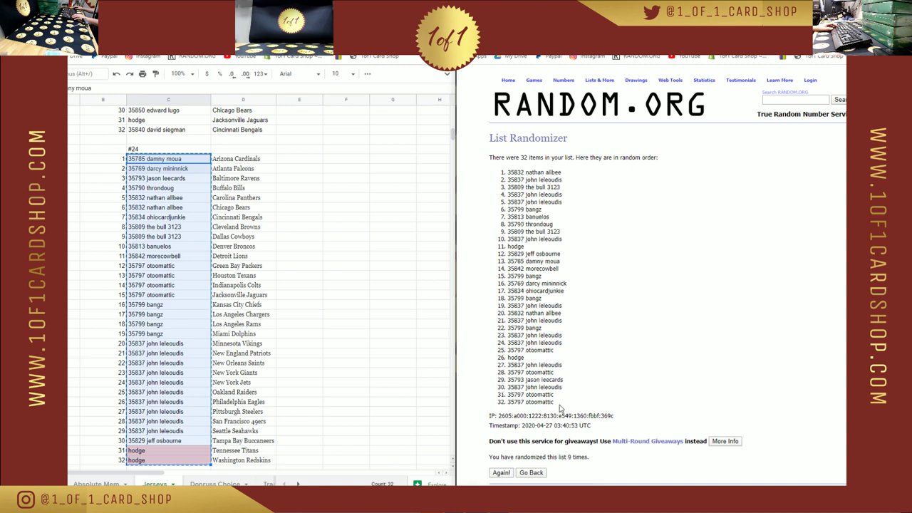
Step: Copy the randomized participant list and paste it over the participant entries of list #24 in the spreadsheet
{"action": "left_click_drag", "start_coordinate": [560, 409], "coordinate": [503, 173]}
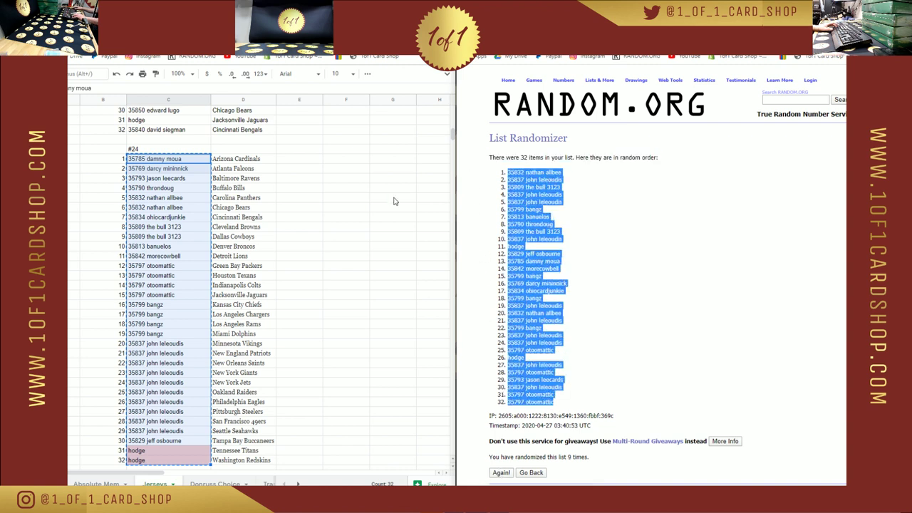
{"action": "left_click", "coordinate": [168, 158]}
{"action": "key", "text": "ctrl+v"}
Step: Copy all 32 team names of list #24 and paste them over the existing items in the List Randomizer form
{"action": "left_click", "coordinate": [242, 158]}
{"action": "key", "text": "ctrl+shift+Down"}
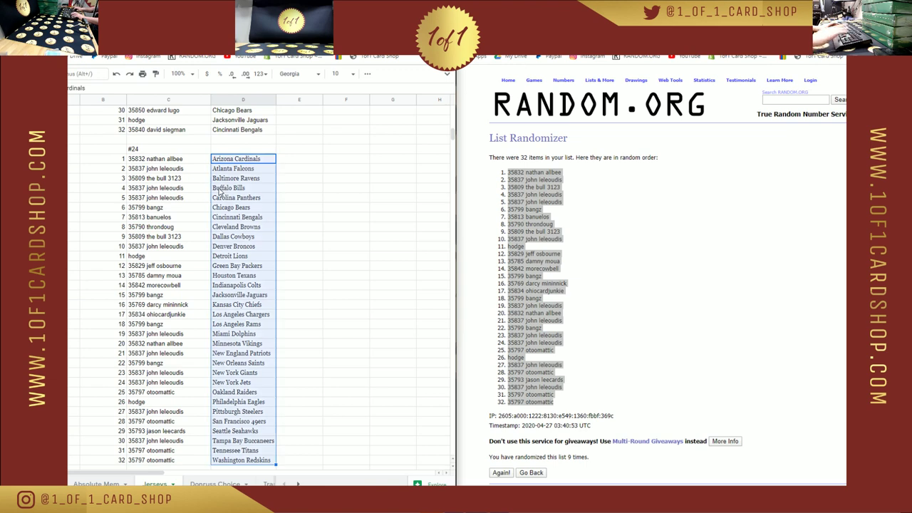
{"action": "key", "text": "ctrl+c"}
{"action": "key", "text": "alt+Tab"}
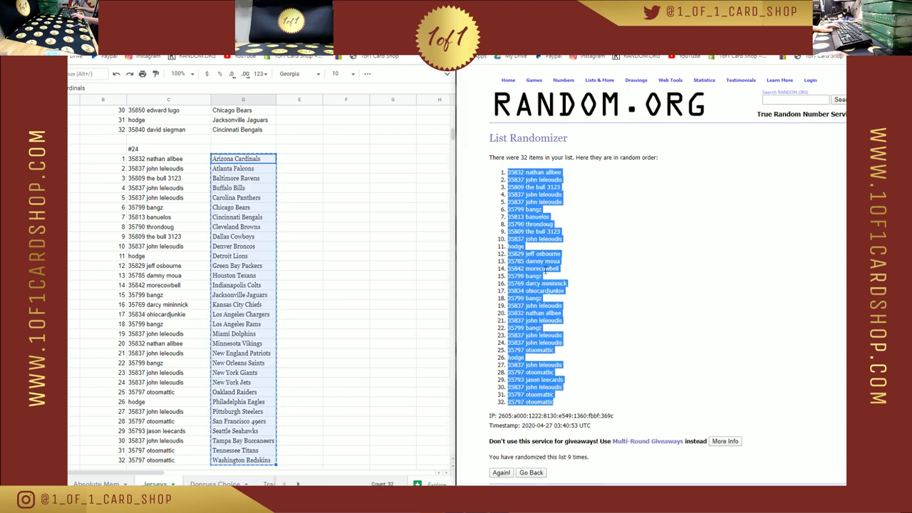
{"action": "key", "text": "alt+Left"}
{"action": "left_click", "coordinate": [545, 268]}
{"action": "key", "text": "ctrl+a"}
{"action": "key", "text": "ctrl+v"}
Step: Randomize the list #24 team names nine times
{"action": "left_click", "coordinate": [525, 411]}
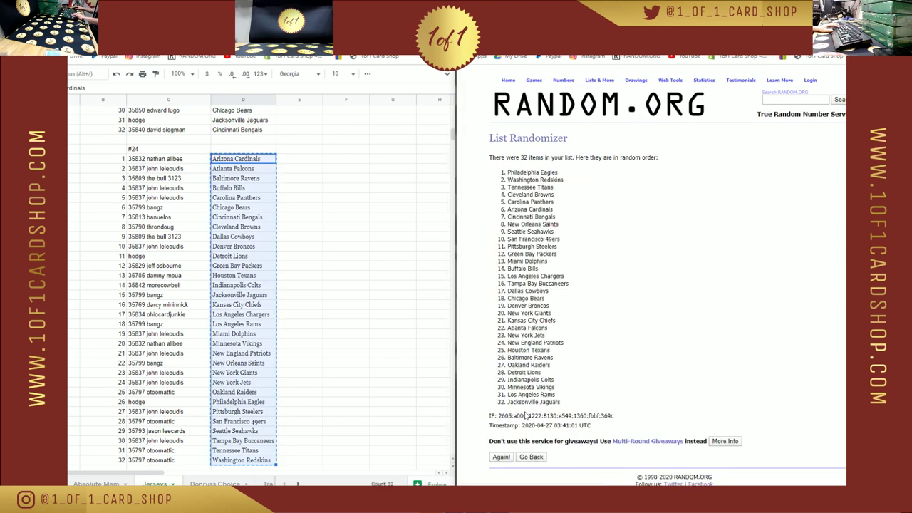
{"action": "left_click", "coordinate": [502, 457]}
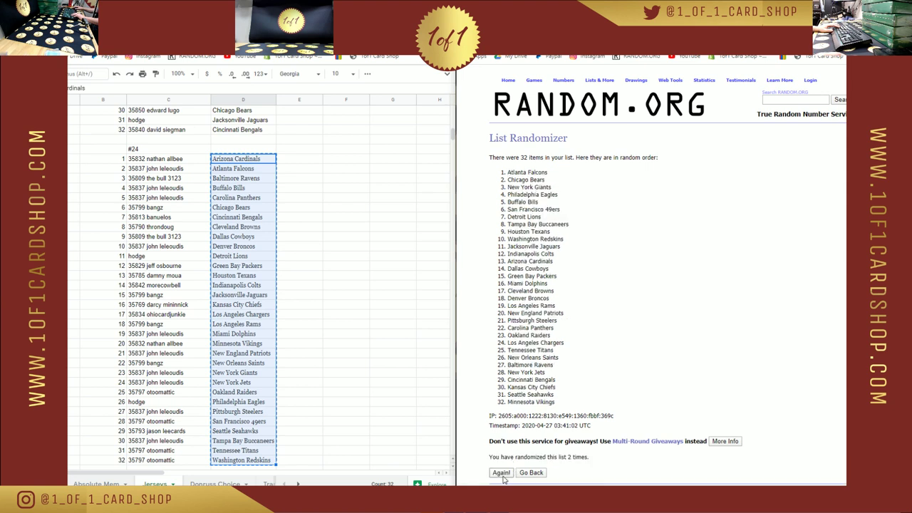
{"action": "left_click", "coordinate": [501, 472]}
{"action": "left_click", "coordinate": [500, 474]}
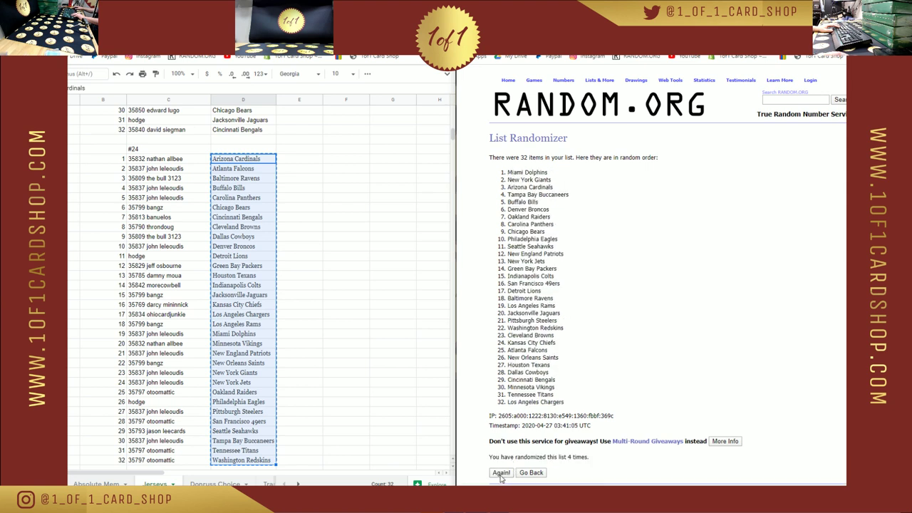
{"action": "left_click", "coordinate": [501, 473]}
{"action": "left_click", "coordinate": [501, 474]}
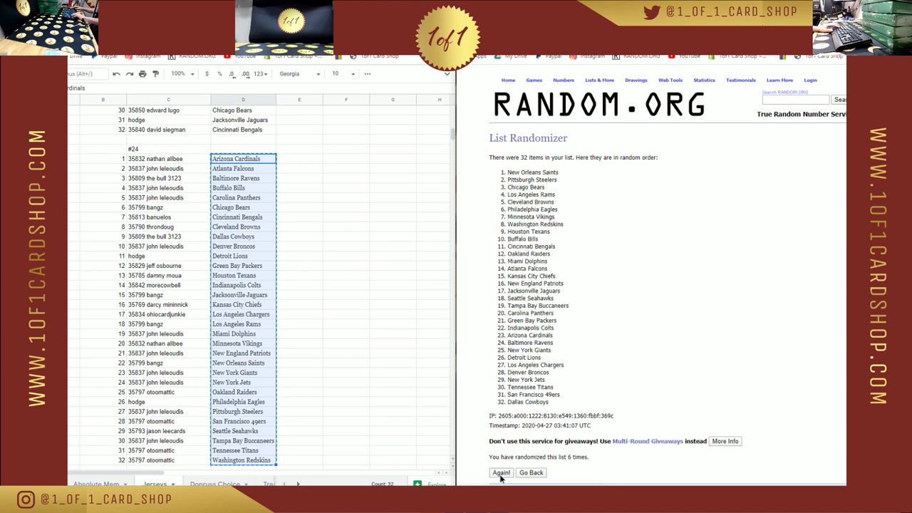
{"action": "left_click", "coordinate": [500, 474]}
{"action": "left_click", "coordinate": [501, 474]}
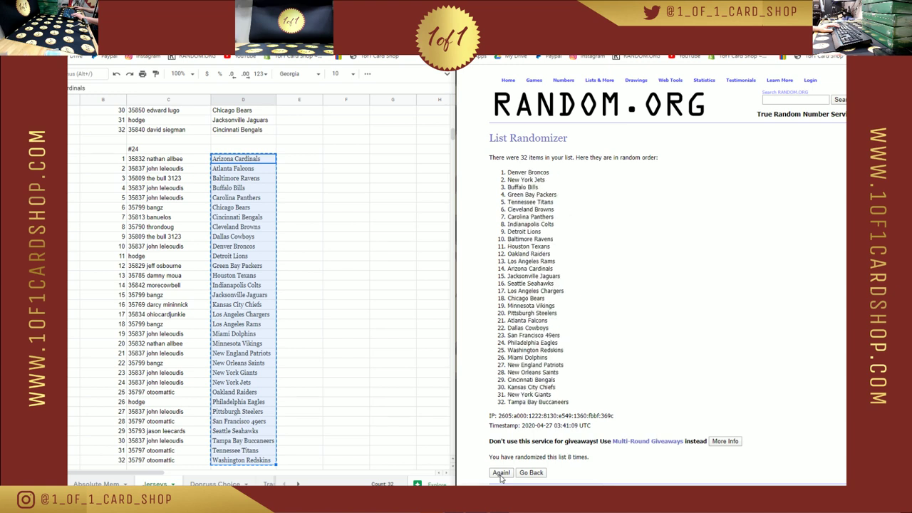
{"action": "left_click", "coordinate": [500, 474]}
Step: Copy the randomized team list and paste it over the team names of list #24 in the spreadsheet
{"action": "left_click_drag", "start_coordinate": [559, 405], "coordinate": [429, 177]}
{"action": "key", "text": "ctrl+c"}
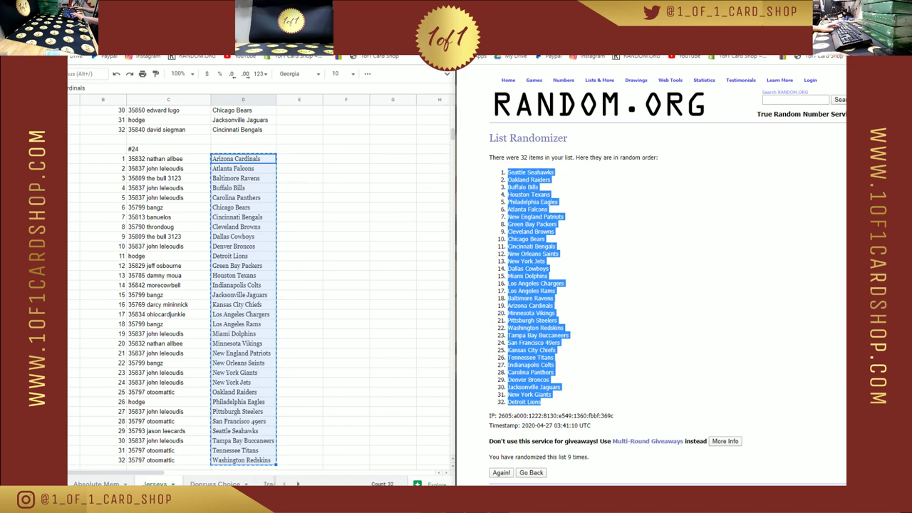
{"action": "left_click", "coordinate": [261, 158]}
{"action": "key", "text": "ctrl+v"}
{"action": "left_click", "coordinate": [348, 198]}
Step: Copy all 32 participant entries of list #25 and paste them as list items into a blank List Randomizer form
{"action": "scroll", "coordinate": [345, 309], "scroll_direction": "down", "scroll_amount": 5}
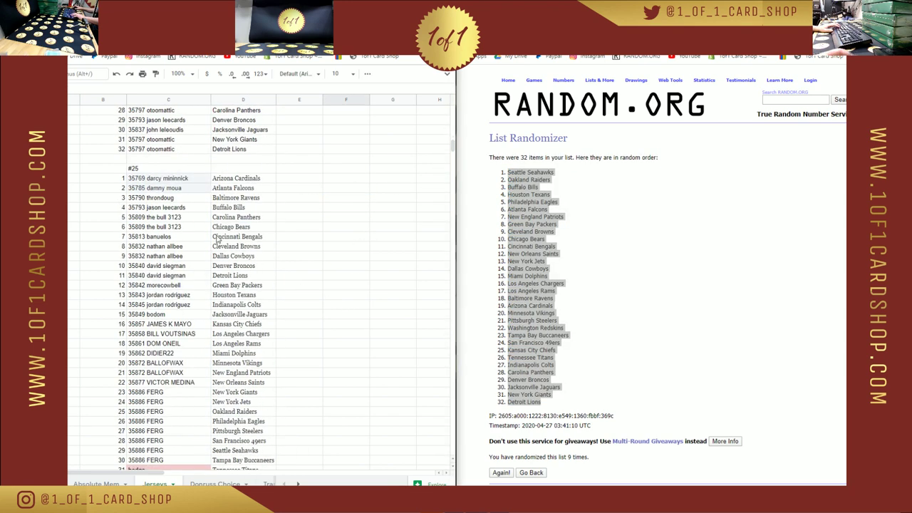
{"action": "left_click", "coordinate": [189, 178]}
{"action": "key", "text": "ctrl+c"}
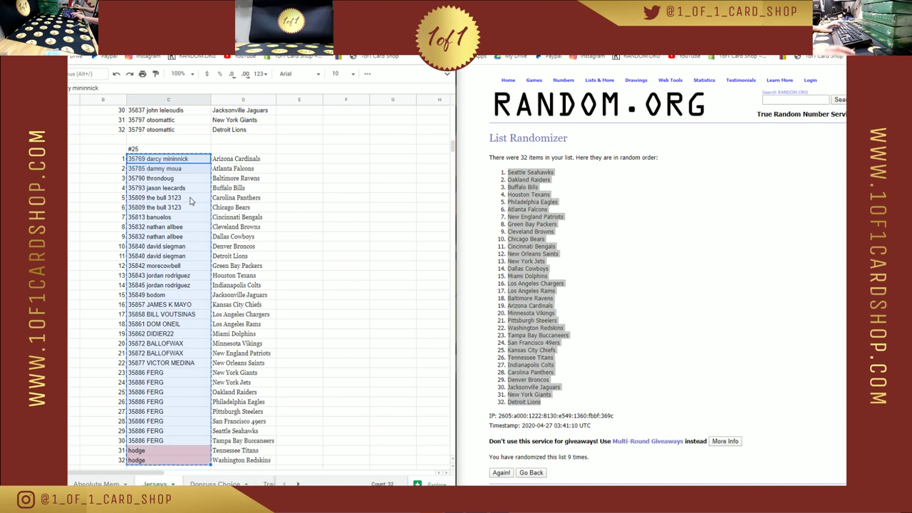
{"action": "left_click", "coordinate": [600, 80]}
{"action": "left_click", "coordinate": [610, 90]}
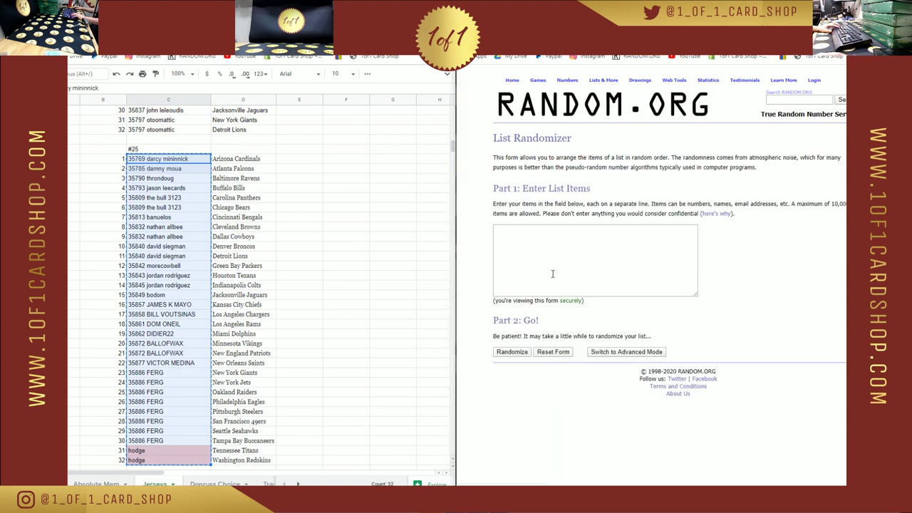
{"action": "left_click", "coordinate": [552, 271]}
{"action": "key", "text": "ctrl+v"}
Step: Randomize the list #25 participant entries nine times
{"action": "left_click", "coordinate": [512, 352]}
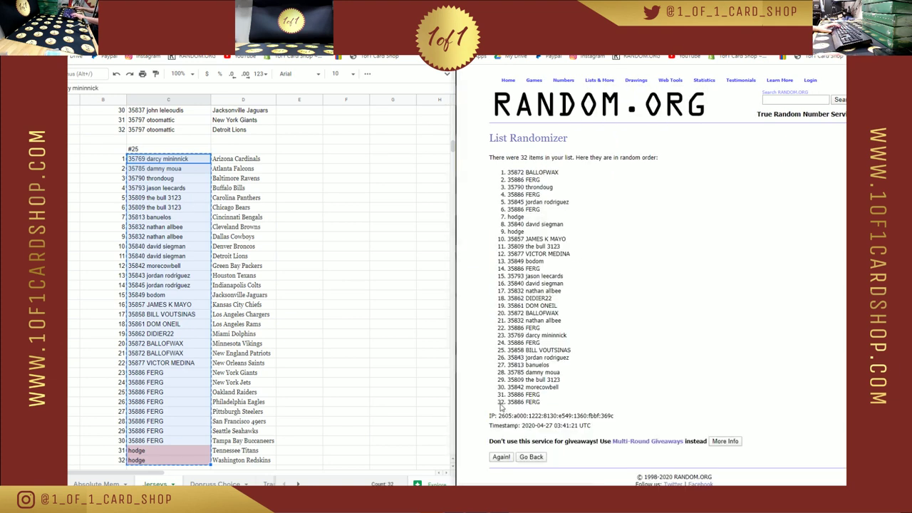
{"action": "left_click", "coordinate": [501, 457]}
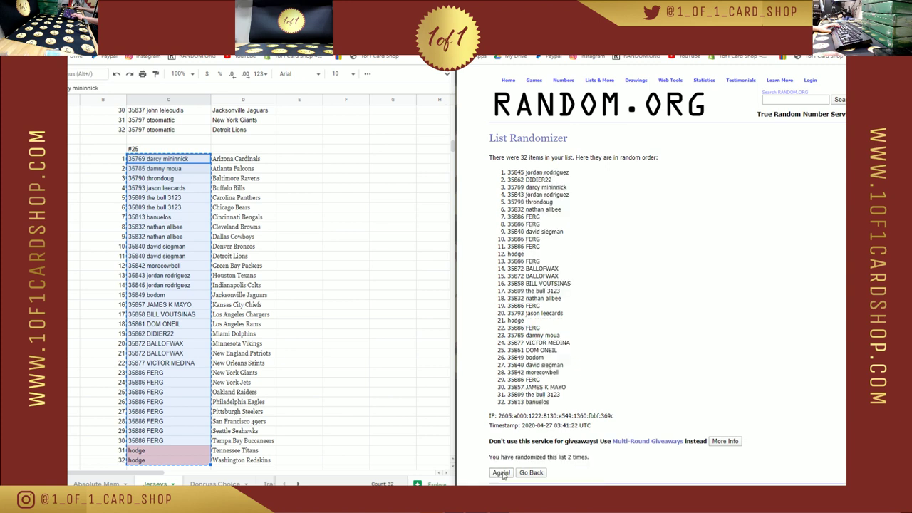
{"action": "left_click", "coordinate": [501, 472]}
{"action": "left_click", "coordinate": [501, 472]}
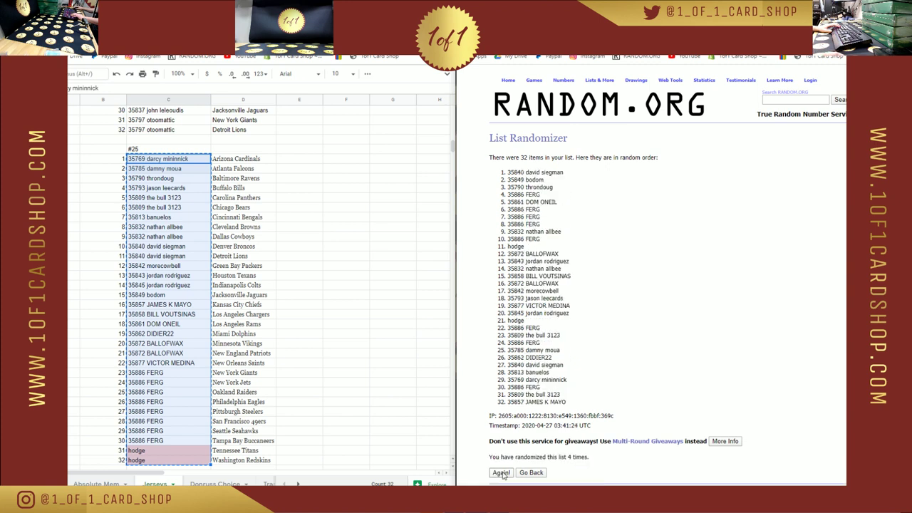
{"action": "left_click", "coordinate": [501, 473]}
{"action": "left_click", "coordinate": [501, 472]}
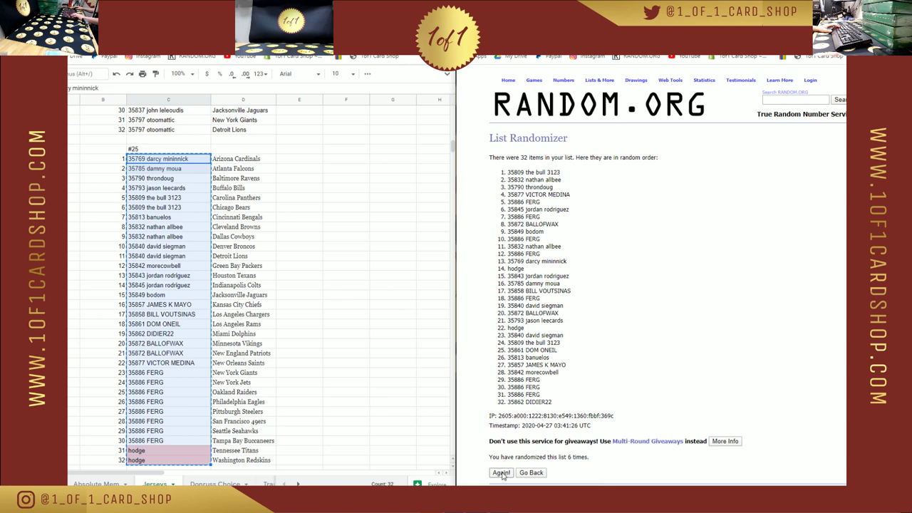
{"action": "left_click", "coordinate": [501, 472]}
{"action": "left_click", "coordinate": [501, 472]}
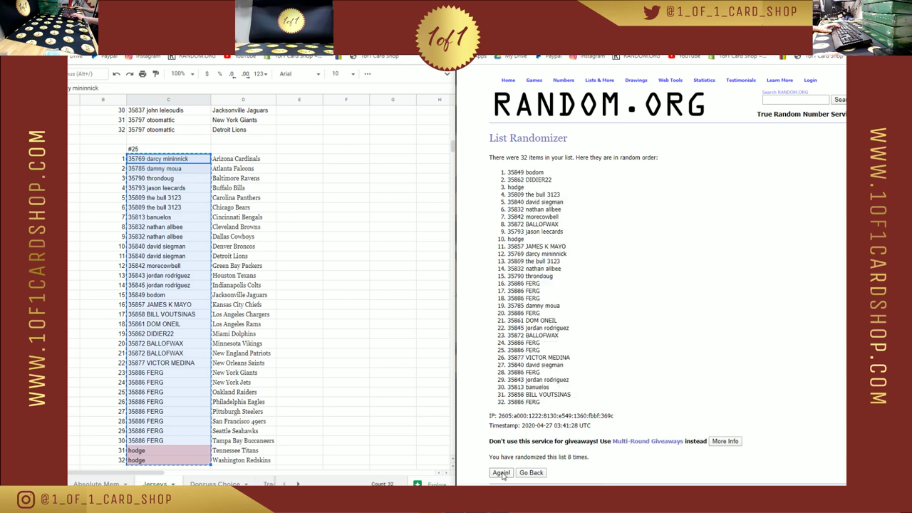
{"action": "left_click", "coordinate": [502, 474]}
Step: Copy the randomized participant list and paste it over the participant entries of list #25 in the spreadsheet
{"action": "left_click_drag", "start_coordinate": [540, 406], "coordinate": [436, 172]}
{"action": "key", "text": "ctrl+v"}
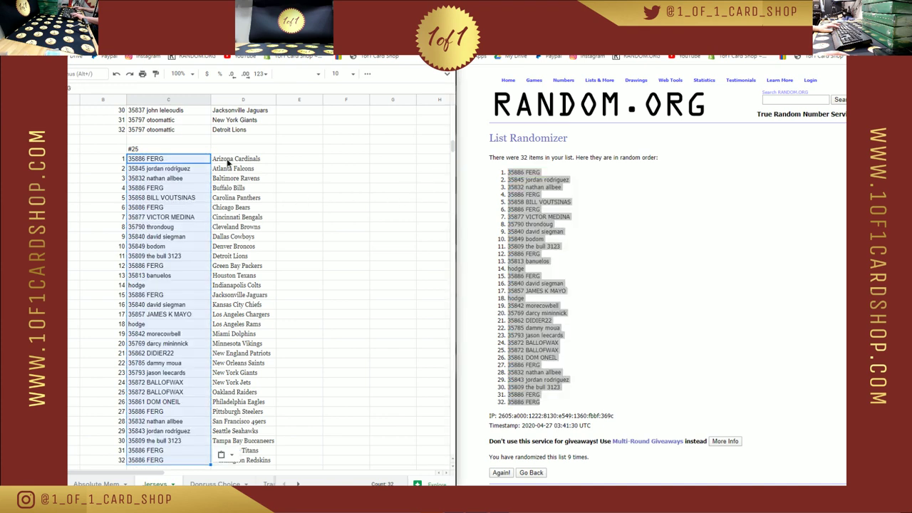
Step: Copy all 32 team names of list #25 and paste them over the existing items in the List Randomizer form
{"action": "key", "text": "Right"}
{"action": "key", "text": "ctrl+shift+Down"}
{"action": "key", "text": "ctrl+c"}
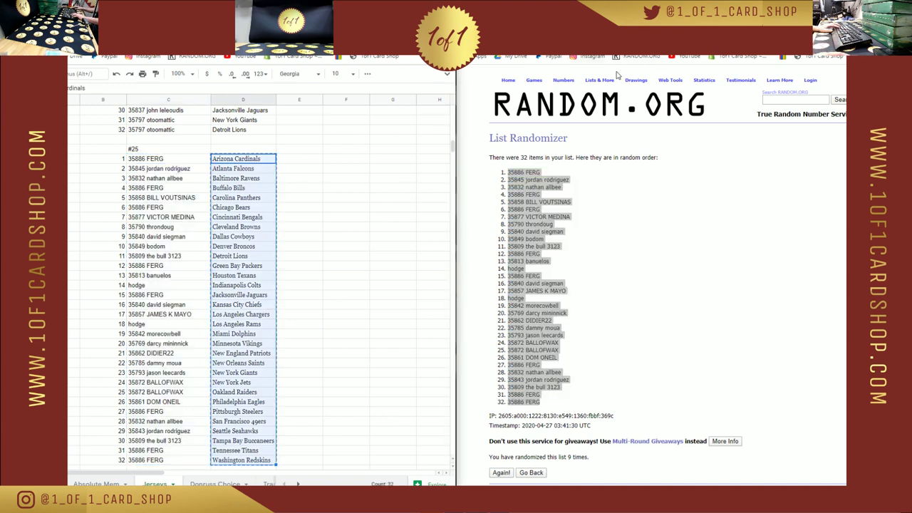
{"action": "left_click", "coordinate": [619, 136]}
{"action": "key", "text": "alt+Left"}
{"action": "left_click", "coordinate": [540, 290]}
{"action": "key", "text": "ctrl+a"}
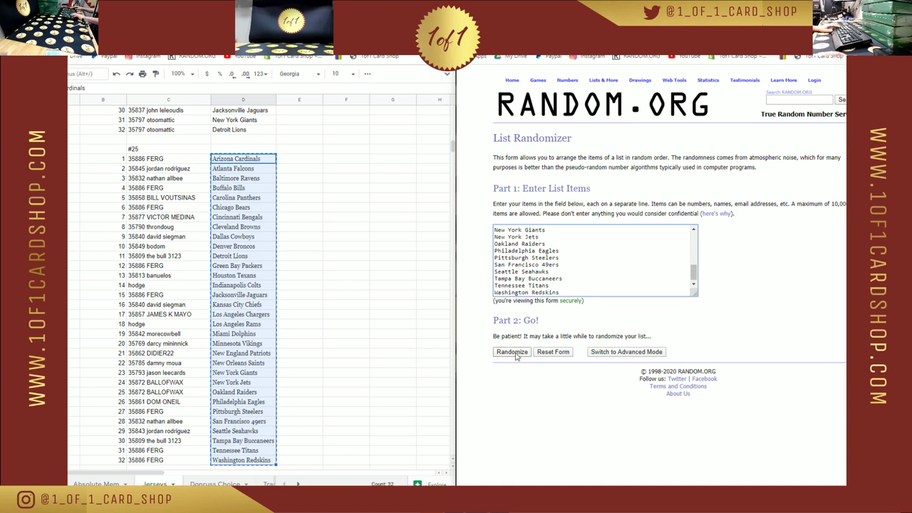
{"action": "key", "text": "ctrl+v"}
Step: Randomize the list #25 team names nine times
{"action": "left_click", "coordinate": [493, 465]}
{"action": "left_click", "coordinate": [499, 457]}
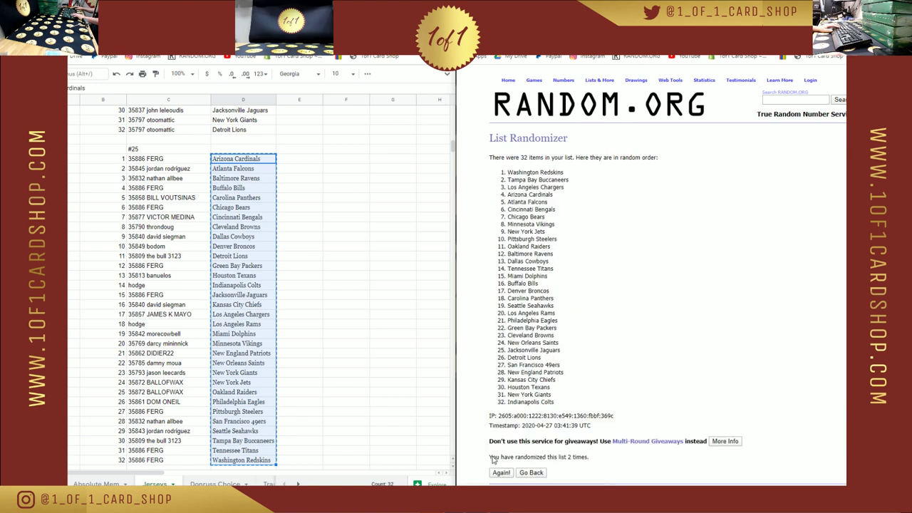
{"action": "left_click", "coordinate": [501, 473]}
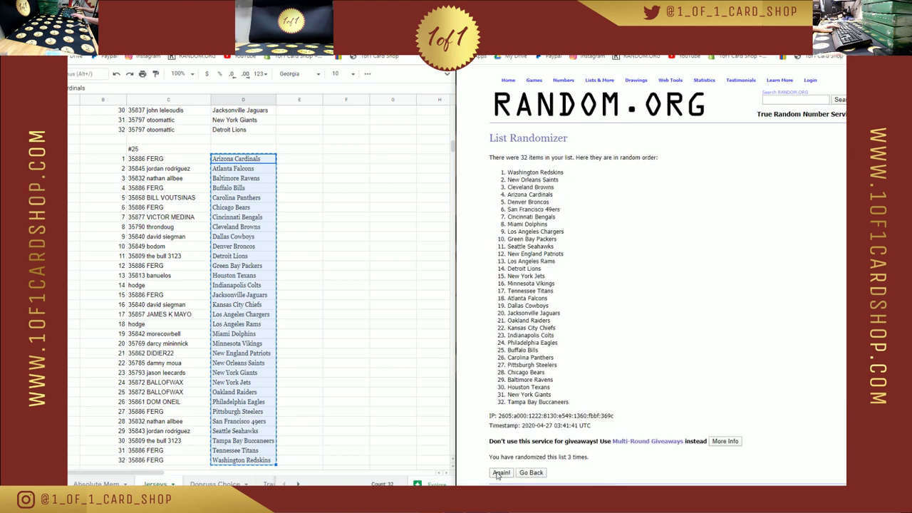
{"action": "left_click", "coordinate": [500, 473]}
{"action": "left_click", "coordinate": [500, 473]}
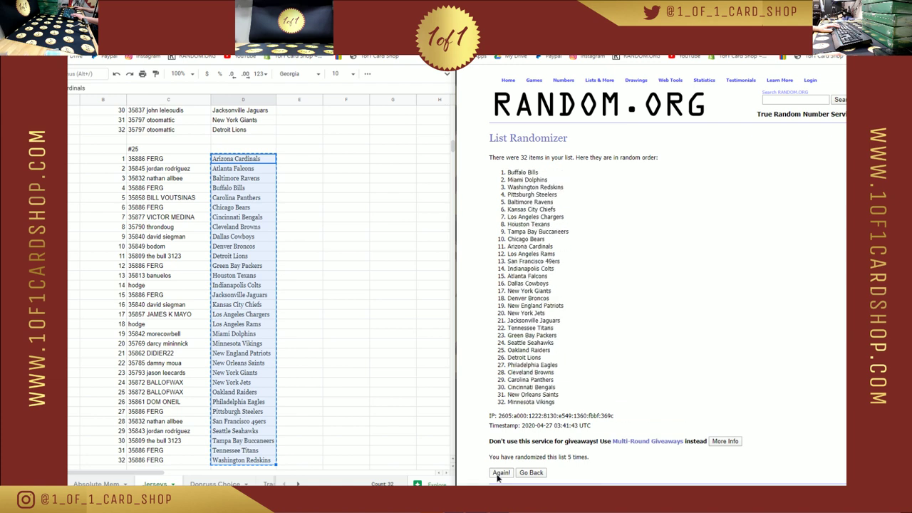
{"action": "left_click", "coordinate": [500, 473]}
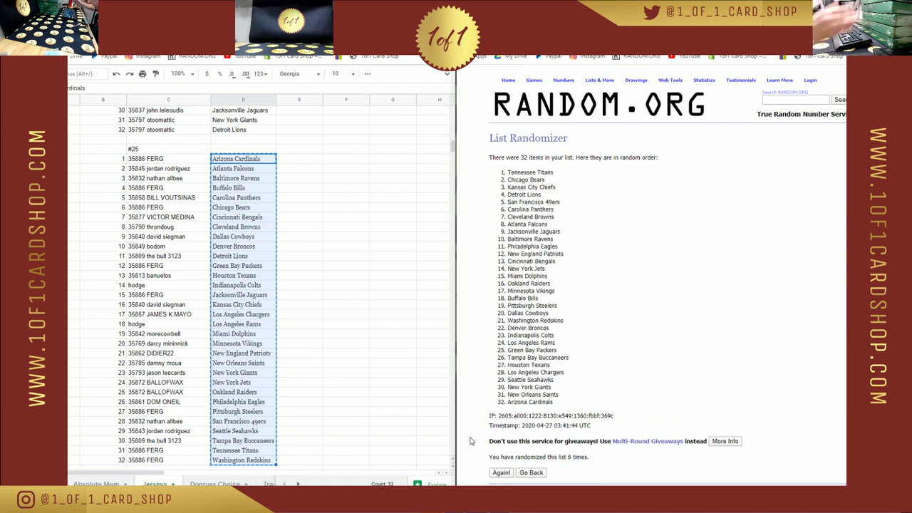
{"action": "left_click", "coordinate": [499, 475]}
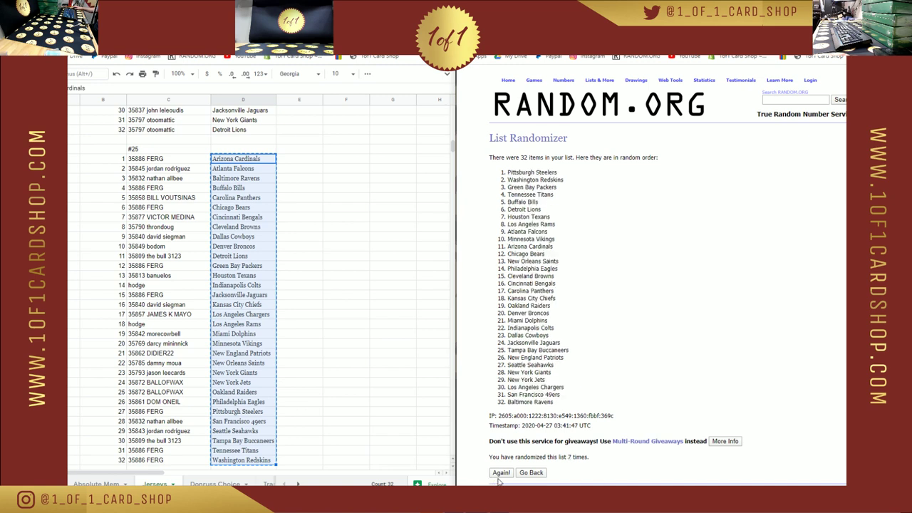
{"action": "left_click", "coordinate": [500, 473]}
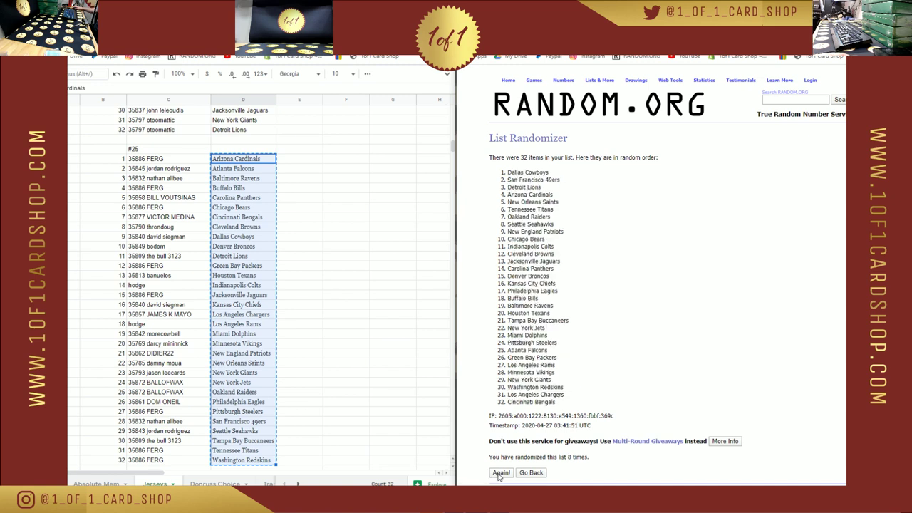
{"action": "left_click", "coordinate": [500, 473]}
Step: Copy the randomized team list and paste it over the team names of list #25 in the spreadsheet
{"action": "left_click_drag", "start_coordinate": [568, 405], "coordinate": [461, 172]}
{"action": "key", "text": "ctrl+c"}
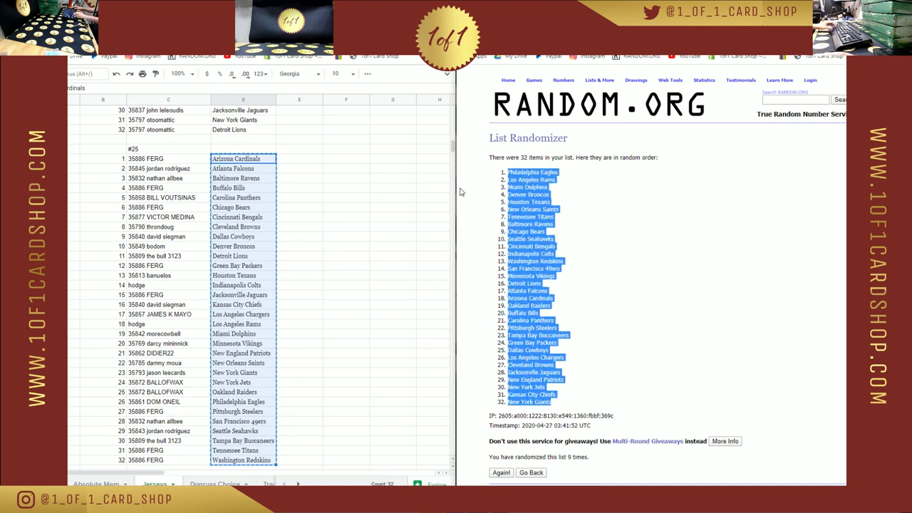
{"action": "left_click", "coordinate": [258, 161]}
{"action": "key", "text": "ctrl+v"}
{"action": "left_click", "coordinate": [307, 169]}
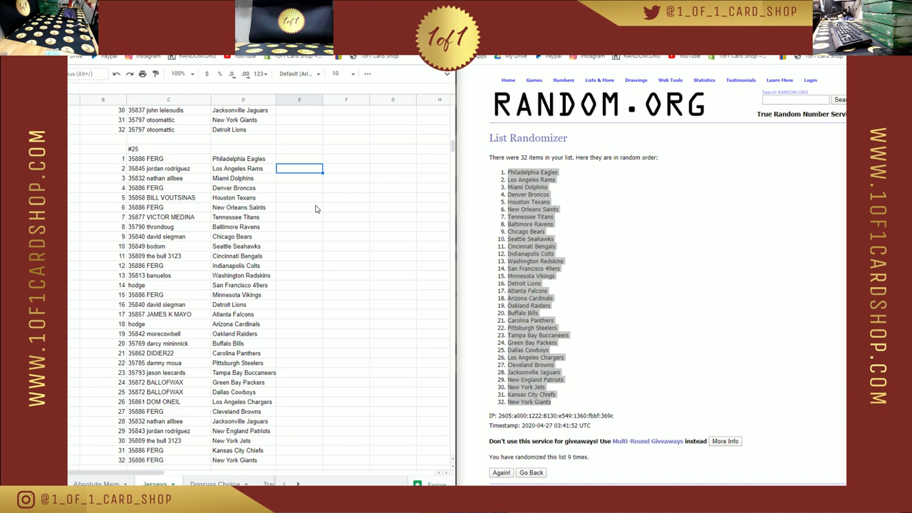
{"action": "left_click", "coordinate": [299, 246]}
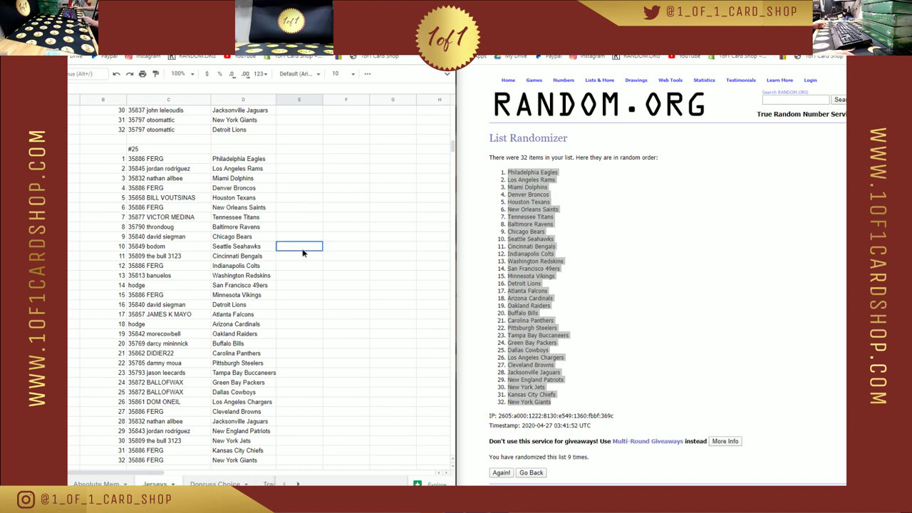
Step: Copy all 32 participant entries of list #26 and paste them as list items into a blank List Randomizer form
{"action": "scroll", "coordinate": [238, 310], "scroll_direction": "down", "scroll_amount": 3}
{"action": "scroll", "coordinate": [220, 299], "scroll_direction": "up", "scroll_amount": 3}
{"action": "scroll", "coordinate": [220, 299], "scroll_direction": "down", "scroll_amount": 3}
{"action": "left_click", "coordinate": [163, 363]}
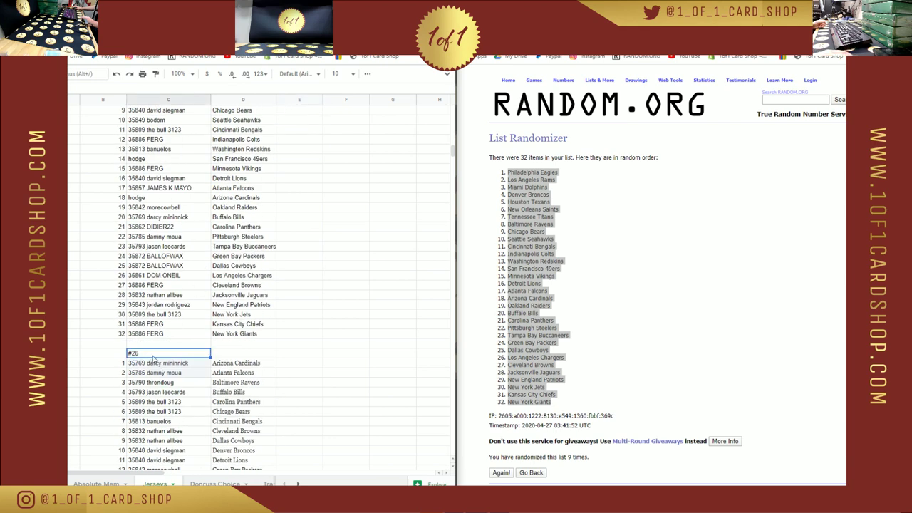
{"action": "key", "text": "ctrl+shift+Down"}
{"action": "key", "text": "ctrl+c"}
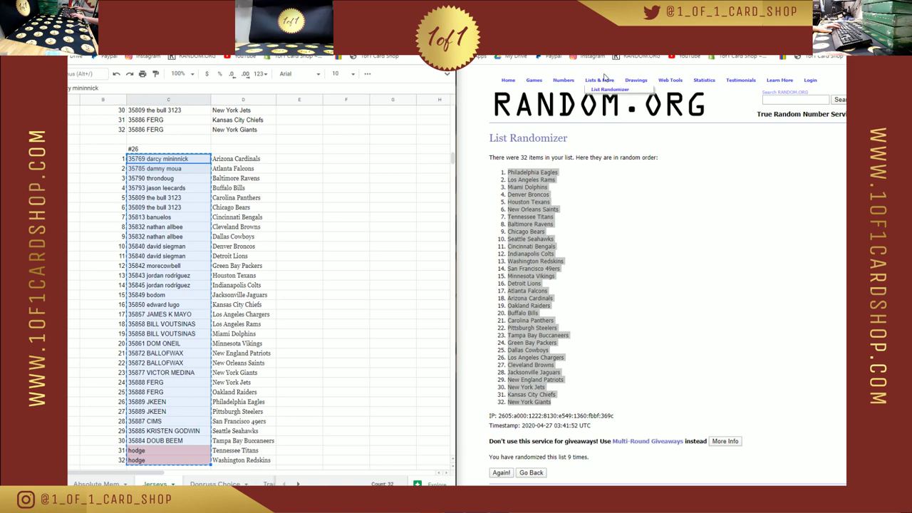
{"action": "left_click", "coordinate": [604, 93]}
{"action": "left_click", "coordinate": [527, 235]}
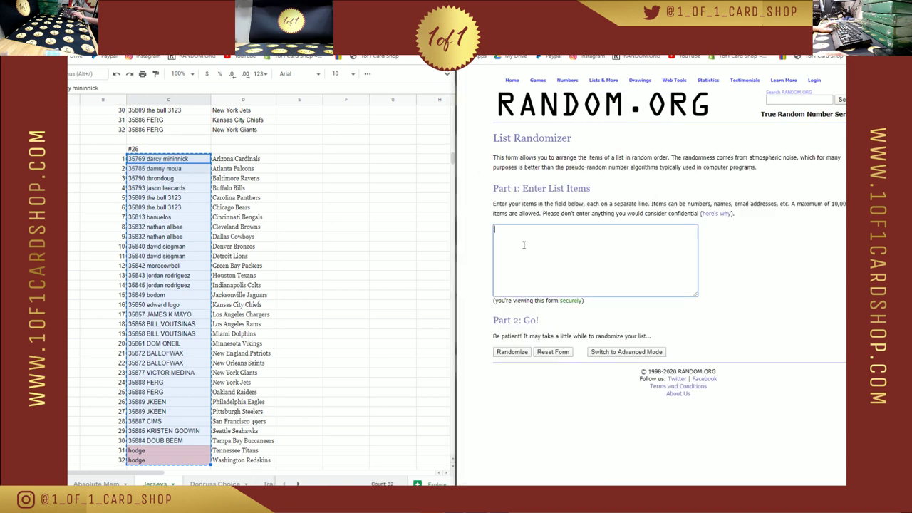
{"action": "key", "text": "ctrl+v"}
Step: Randomize the participant entries of list #26 nine times
{"action": "scroll", "coordinate": [207, 296], "scroll_direction": "down", "scroll_amount": 3}
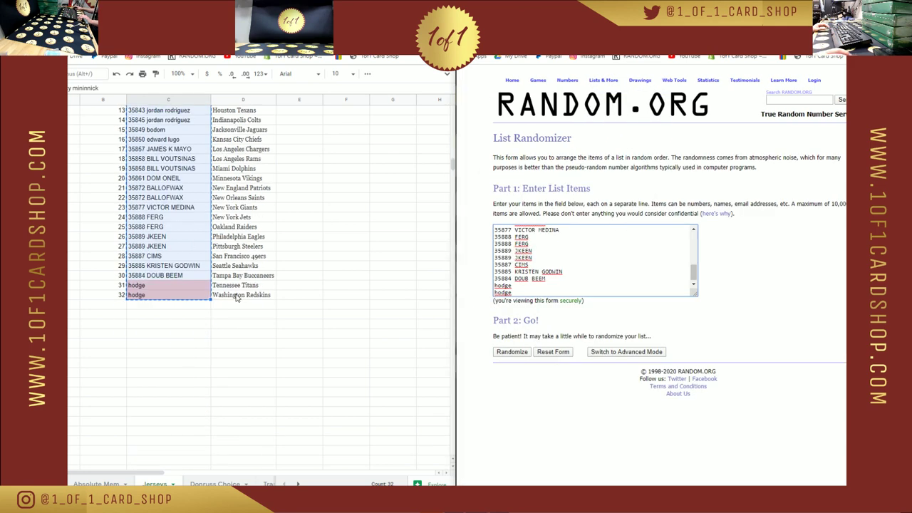
{"action": "scroll", "coordinate": [238, 299], "scroll_direction": "up", "scroll_amount": 2}
{"action": "left_click", "coordinate": [502, 353]}
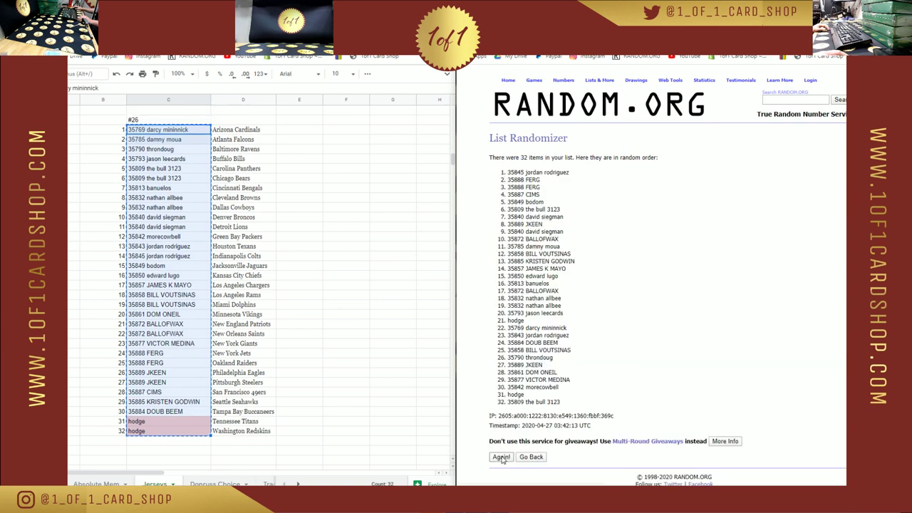
{"action": "left_click", "coordinate": [502, 457]}
{"action": "left_click", "coordinate": [501, 473]}
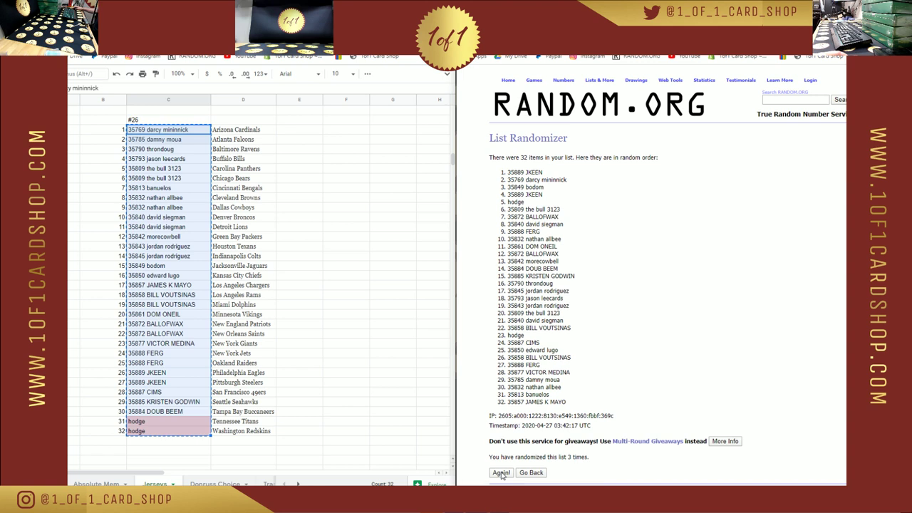
{"action": "left_click", "coordinate": [502, 473]}
{"action": "left_click", "coordinate": [501, 473]}
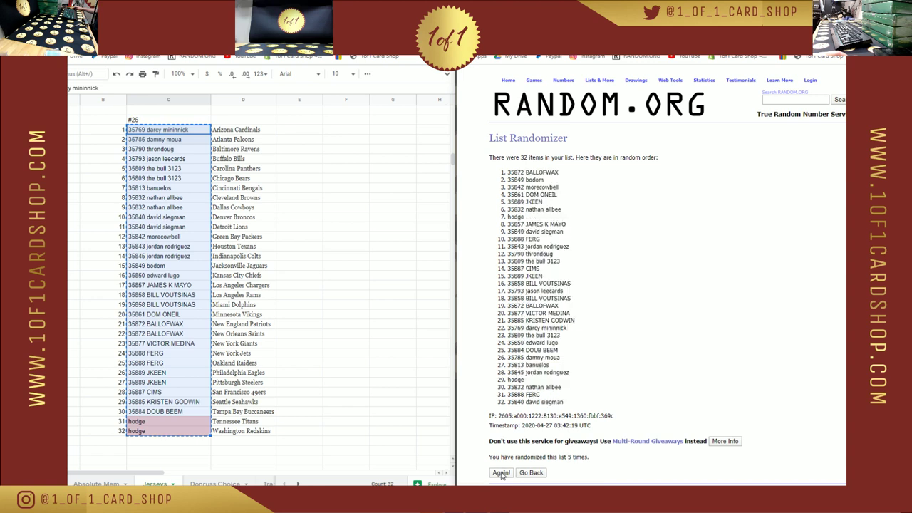
{"action": "left_click", "coordinate": [502, 473]}
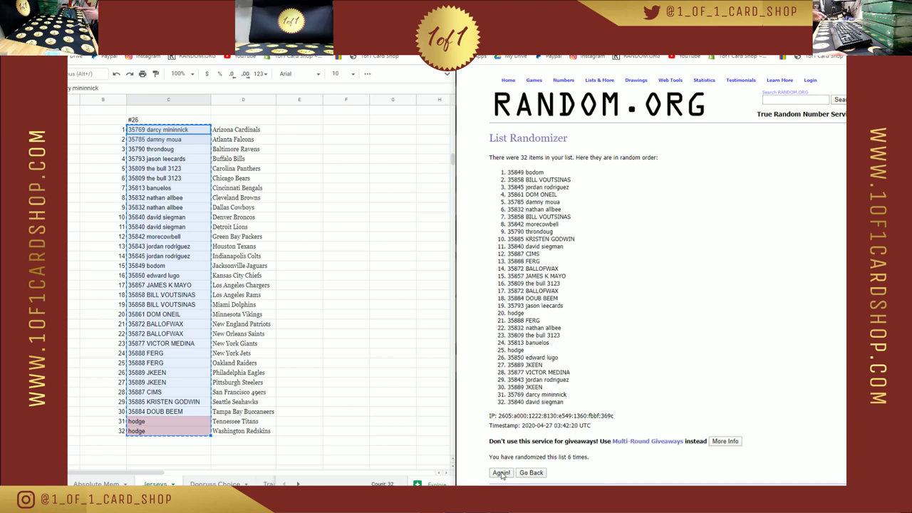
{"action": "left_click", "coordinate": [501, 473]}
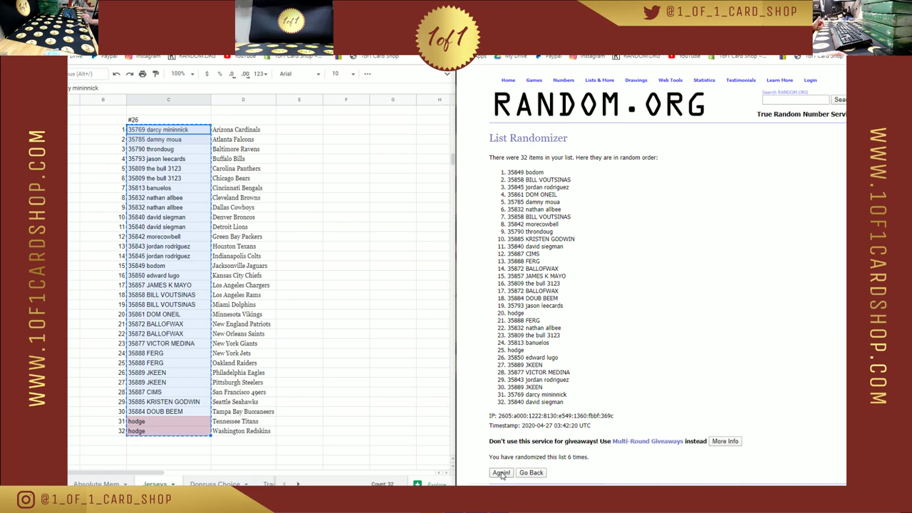
{"action": "left_click", "coordinate": [502, 473]}
{"action": "left_click", "coordinate": [501, 473]}
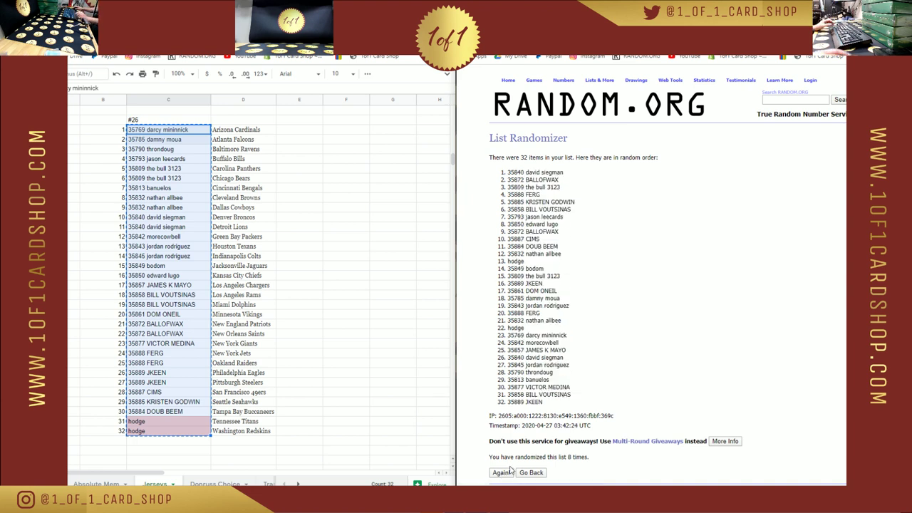
Step: Copy the randomized participant list and paste it over the participant entries of list #26 in the spreadsheet
{"action": "left_click_drag", "start_coordinate": [557, 403], "coordinate": [460, 176]}
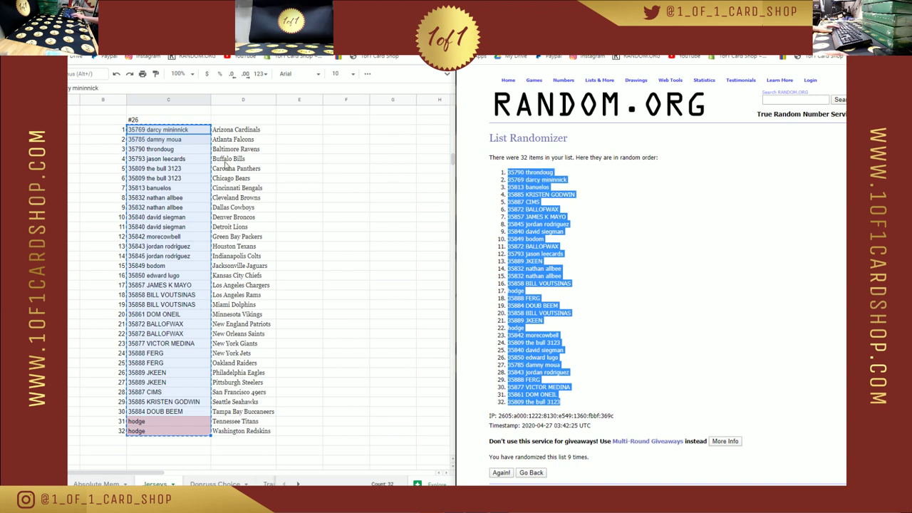
{"action": "key", "text": "ctrl+v"}
Step: Copy all 32 team names of list #26 and paste them as list items into a blank List Randomizer form
{"action": "key", "text": "Right"}
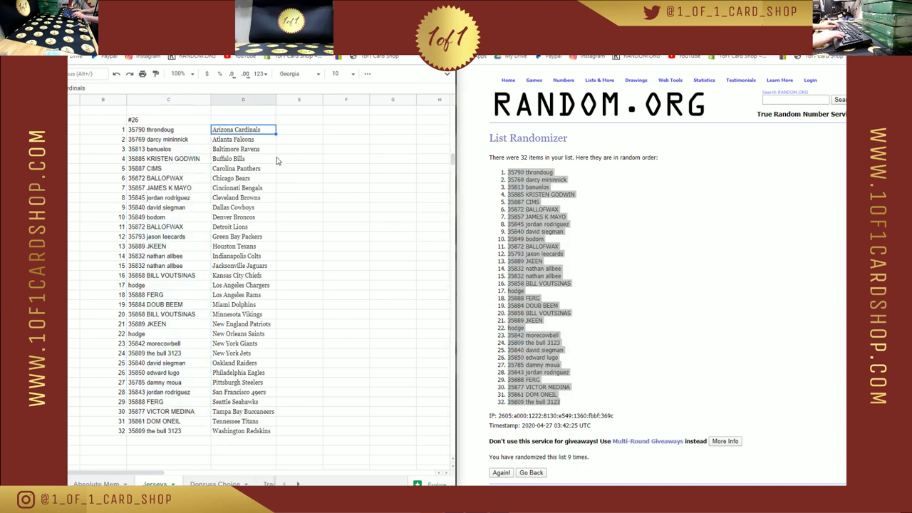
{"action": "key", "text": "ctrl+shift+Down"}
{"action": "key", "text": "ctrl+c"}
{"action": "left_click", "coordinate": [602, 80]}
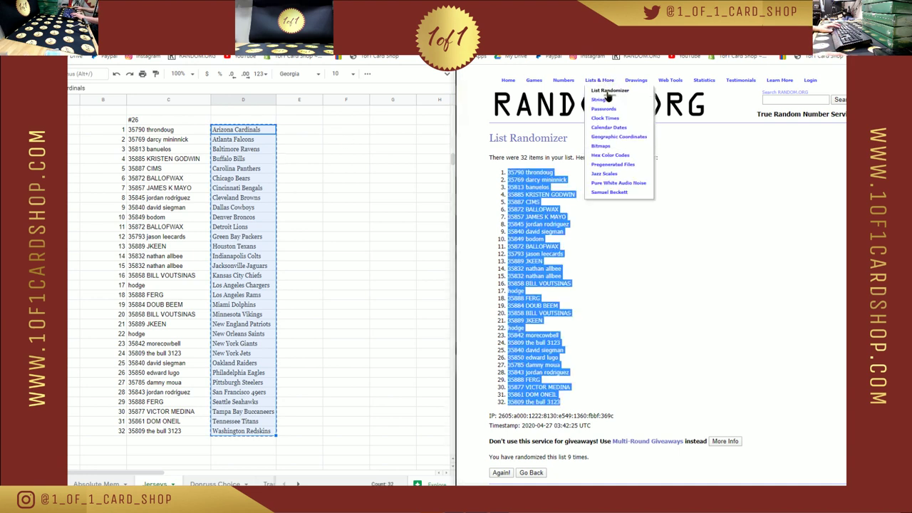
{"action": "left_click", "coordinate": [535, 261]}
{"action": "key", "text": "ctrl+v"}
Step: Randomize the list #26 team names nine times
{"action": "left_click", "coordinate": [500, 351]}
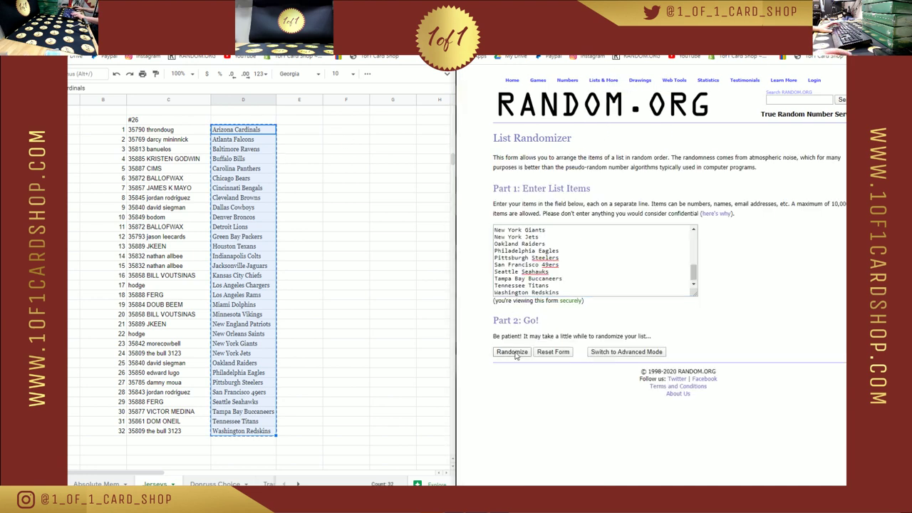
{"action": "left_click", "coordinate": [502, 458]}
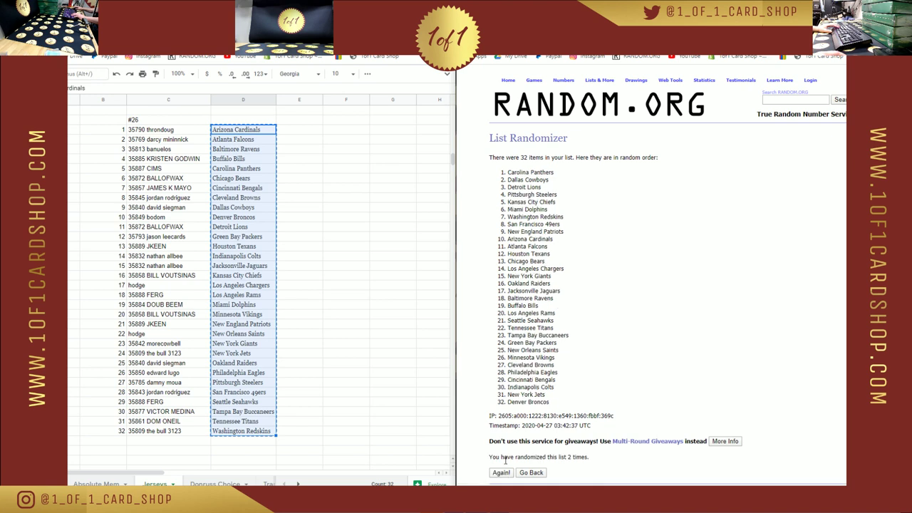
{"action": "left_click", "coordinate": [502, 473]}
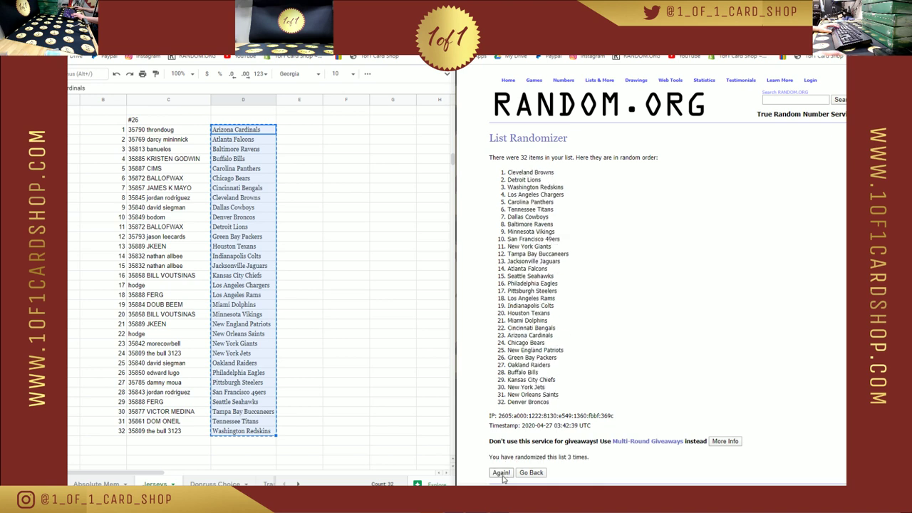
{"action": "left_click", "coordinate": [501, 476]}
{"action": "left_click", "coordinate": [501, 476]}
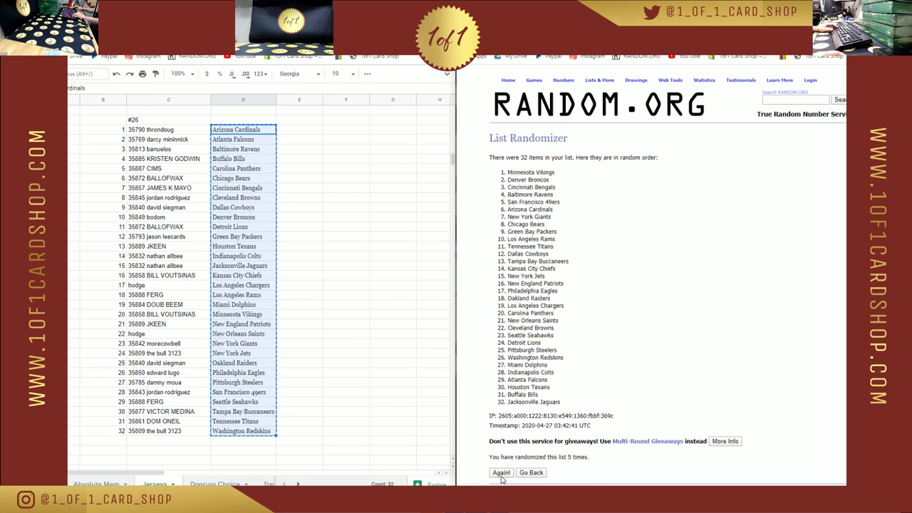
{"action": "left_click", "coordinate": [501, 474]}
{"action": "left_click", "coordinate": [502, 475]}
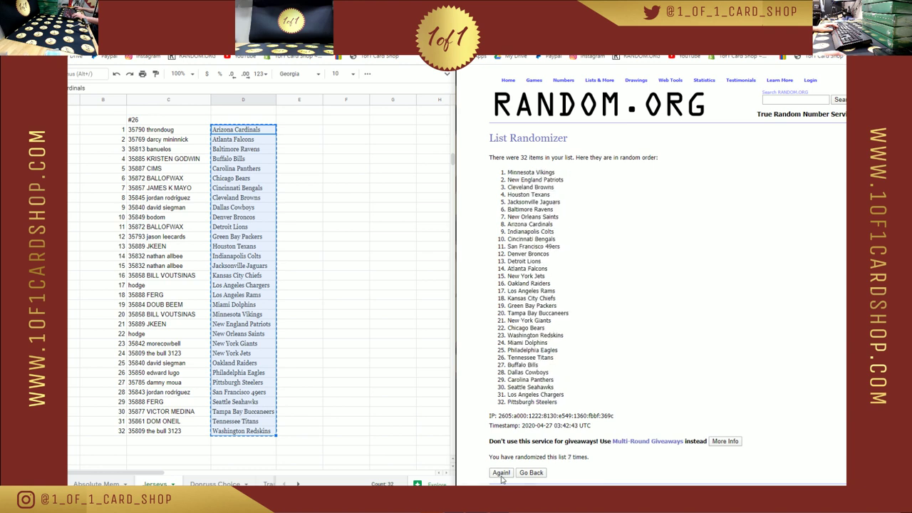
{"action": "left_click", "coordinate": [502, 476]}
{"action": "left_click", "coordinate": [501, 475]}
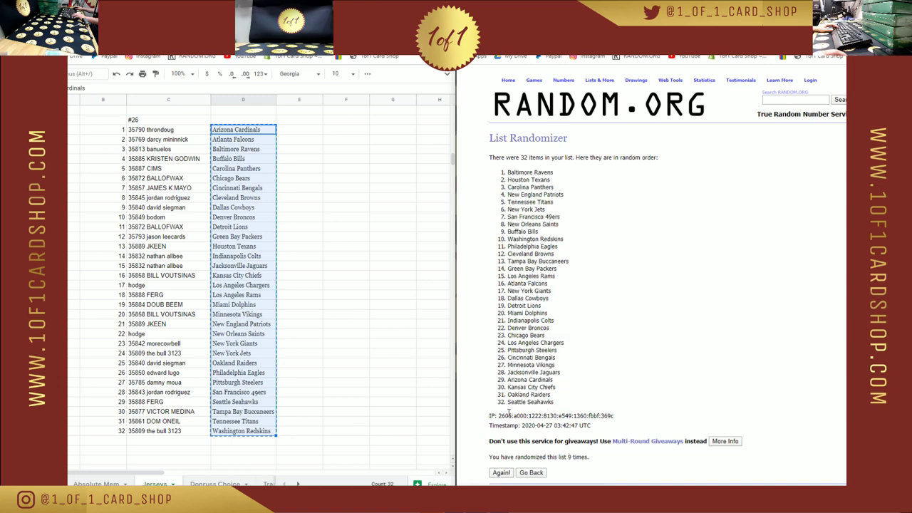
Step: Copy the randomized team list, paste it over the team names of list #26, and return to list #22 in the spreadsheet
{"action": "left_click_drag", "start_coordinate": [561, 404], "coordinate": [429, 173]}
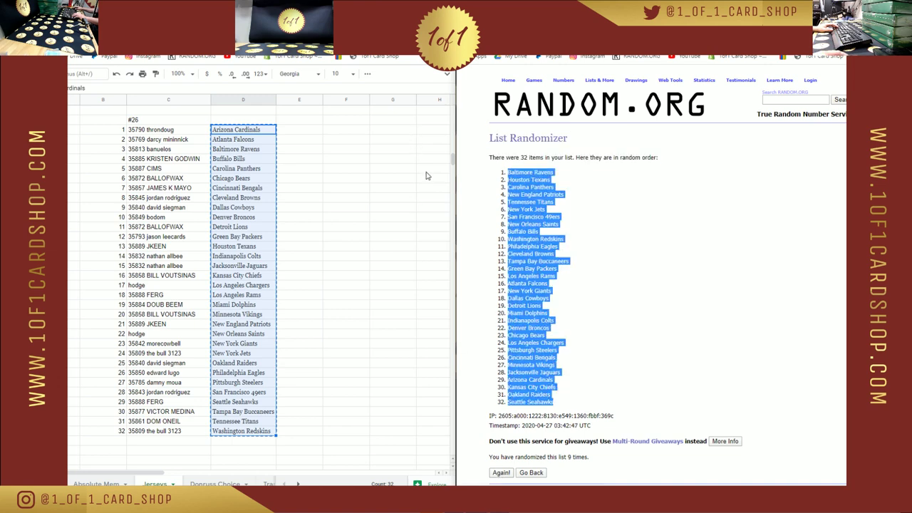
{"action": "left_click", "coordinate": [243, 130]}
{"action": "key", "text": "ctrl+v"}
{"action": "left_click", "coordinate": [346, 207]}
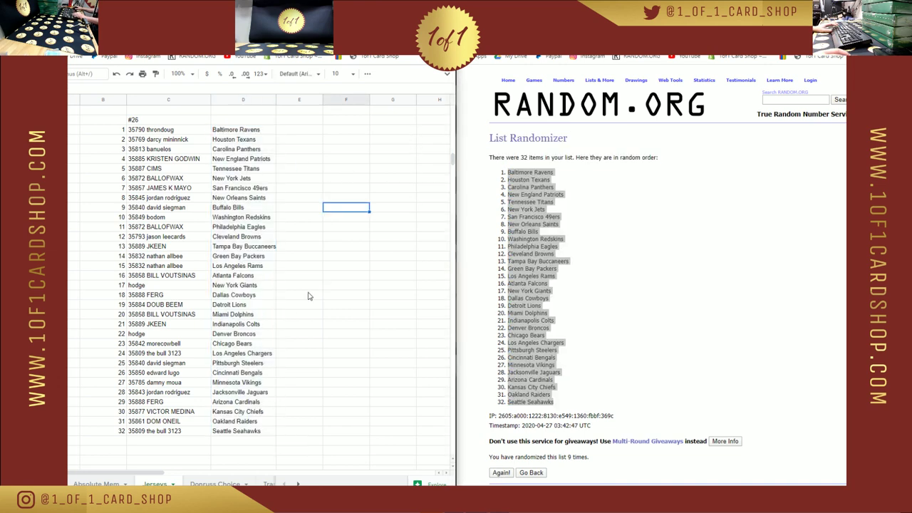
{"action": "scroll", "coordinate": [309, 296], "scroll_direction": "up", "scroll_amount": 15}
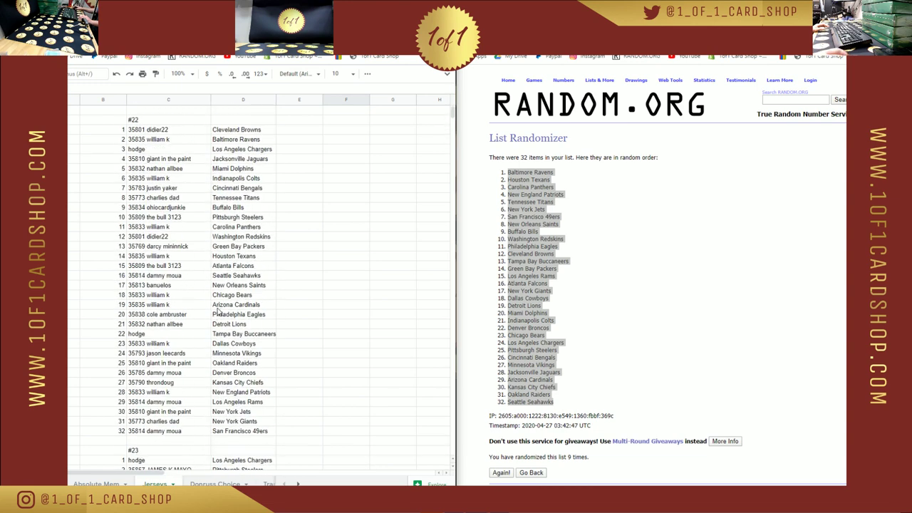